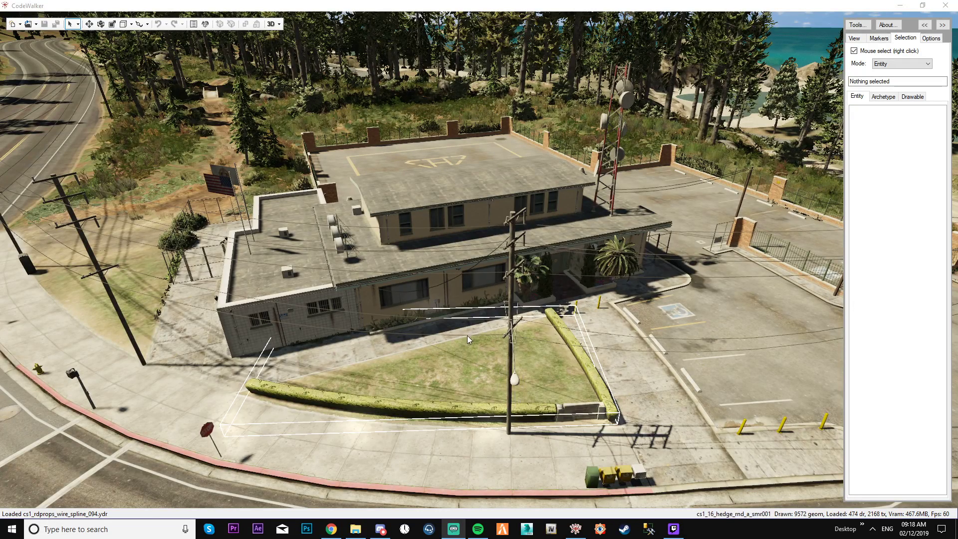
# Step: Set the mouse selection mode to Occlusion
pyautogui.moveTo(614, 339); pyautogui.dragTo(605, 340)
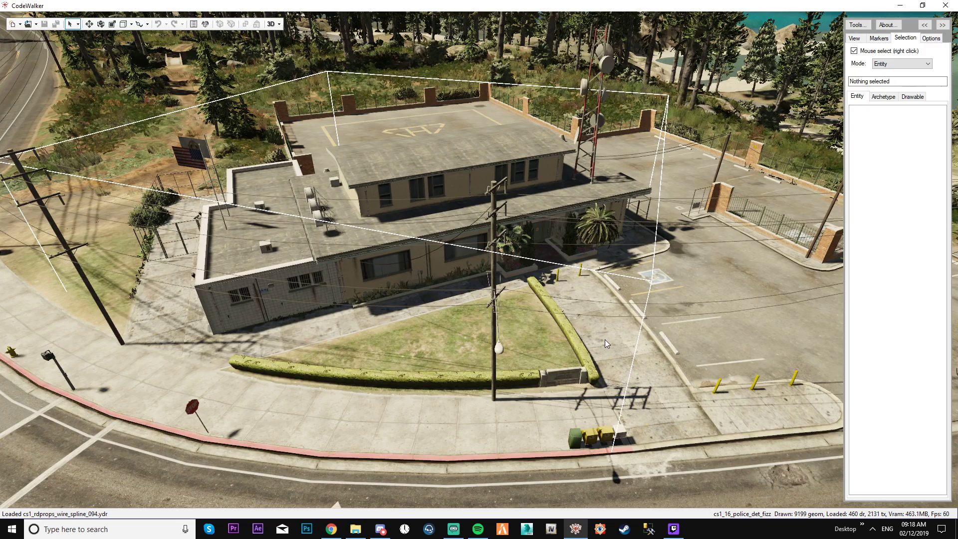
pyautogui.moveTo(605, 340); pyautogui.dragTo(628, 298)
pyautogui.press('w')
pyautogui.scroll(-5, 628, 297)
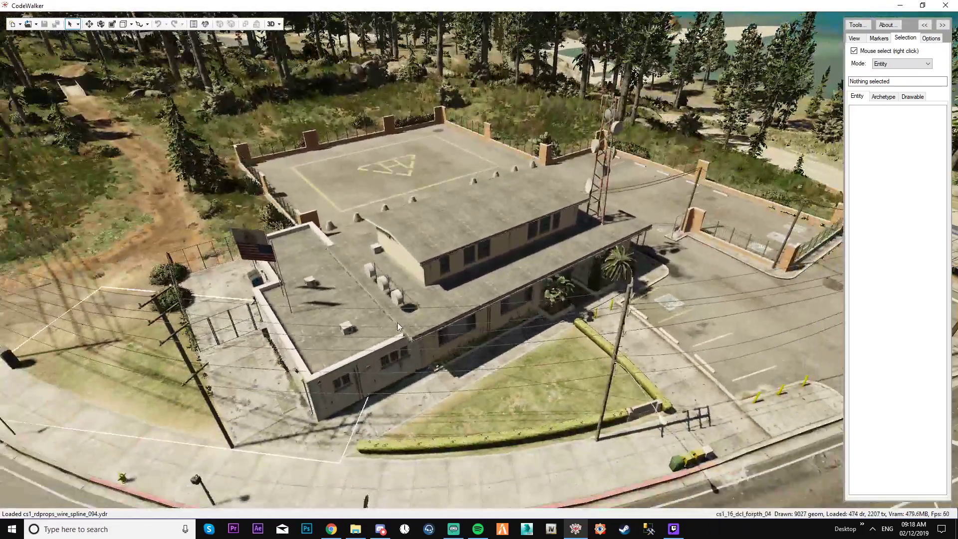
pyautogui.click(898, 64)
pyautogui.click(896, 170)
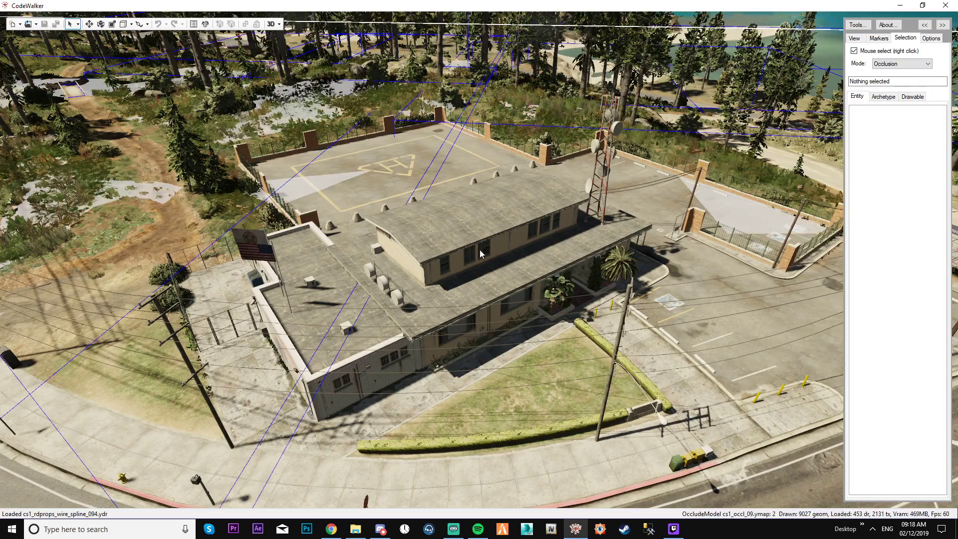
# Step: Select the box occluder surrounding the police station interior and widen its property list so full values can be read
pyautogui.moveTo(535, 192); pyautogui.dragTo(379, 151)
pyautogui.press('w')
pyautogui.press('w')
pyautogui.press('s')
pyautogui.press('w')
pyautogui.press('s')
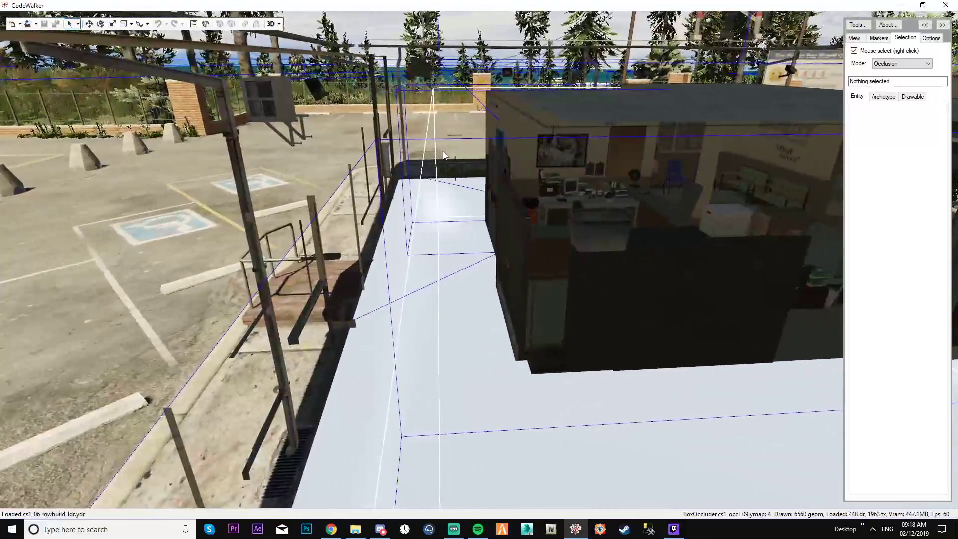
pyautogui.rightClick(378, 151)
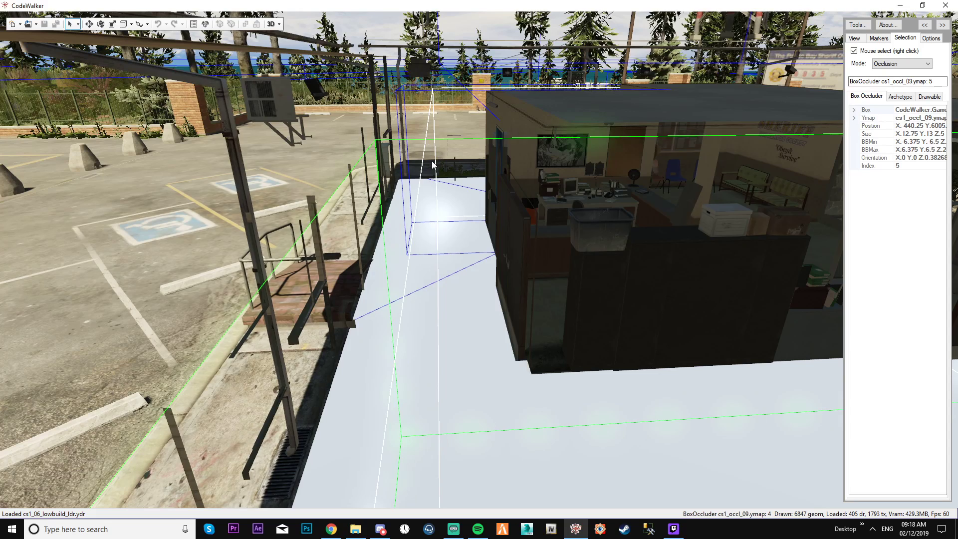
pyautogui.rightClick(371, 161)
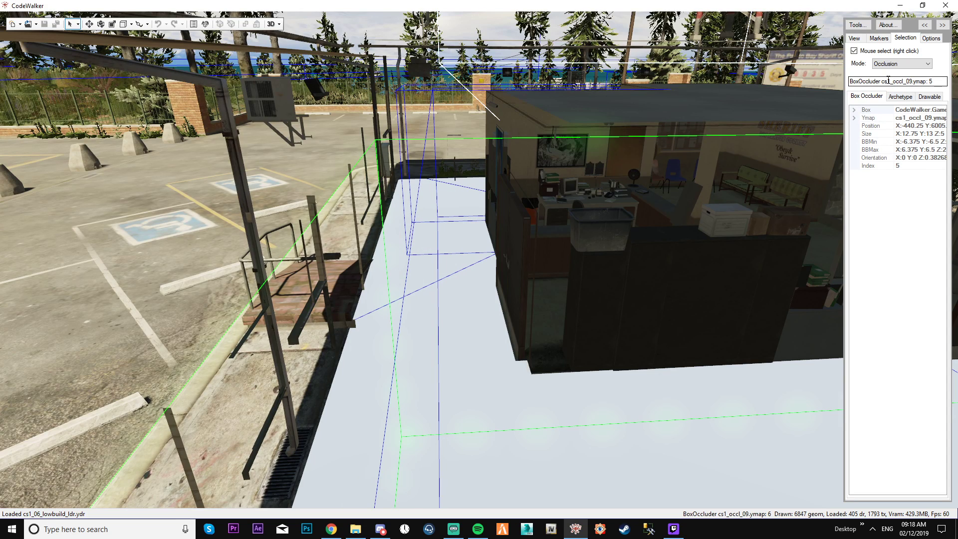
pyautogui.moveTo(844, 111); pyautogui.dragTo(720, 126)
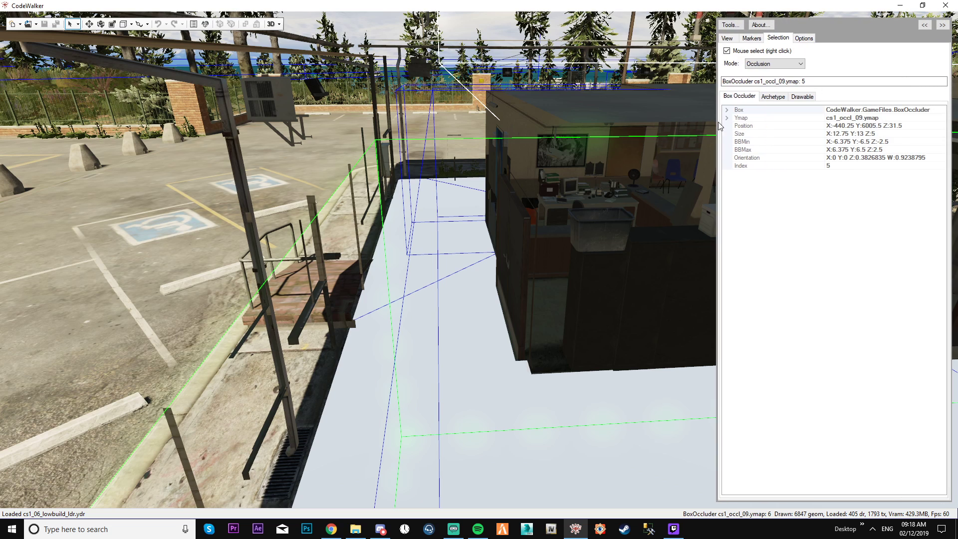
# Step: Copy the occluder's ymap name, cs1_occl_09, and launch OpenIV for the Windows version of Grand Theft Auto V
pyautogui.click(826, 118)
pyautogui.click(828, 120)
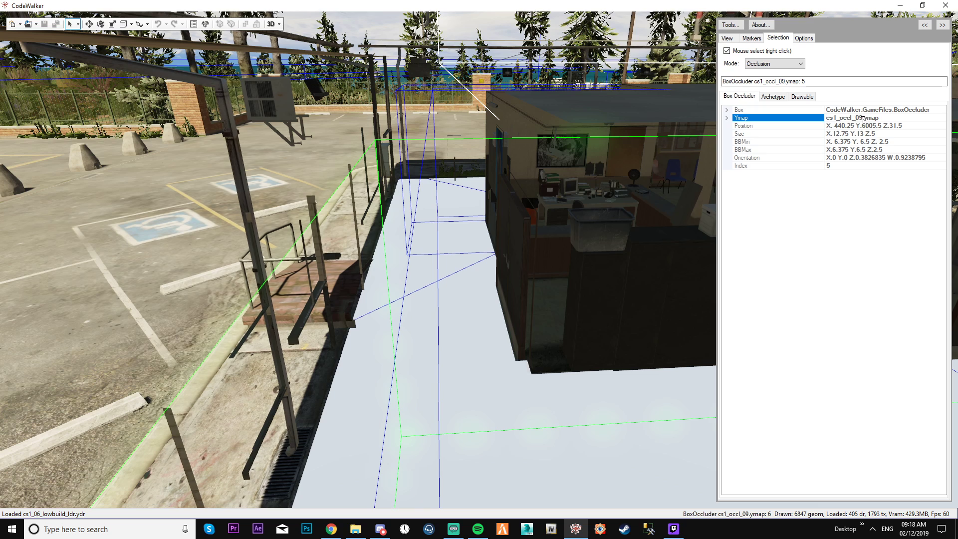
pyautogui.moveTo(862, 117); pyautogui.dragTo(831, 119)
pyautogui.rightClick(832, 120)
pyautogui.click(848, 153)
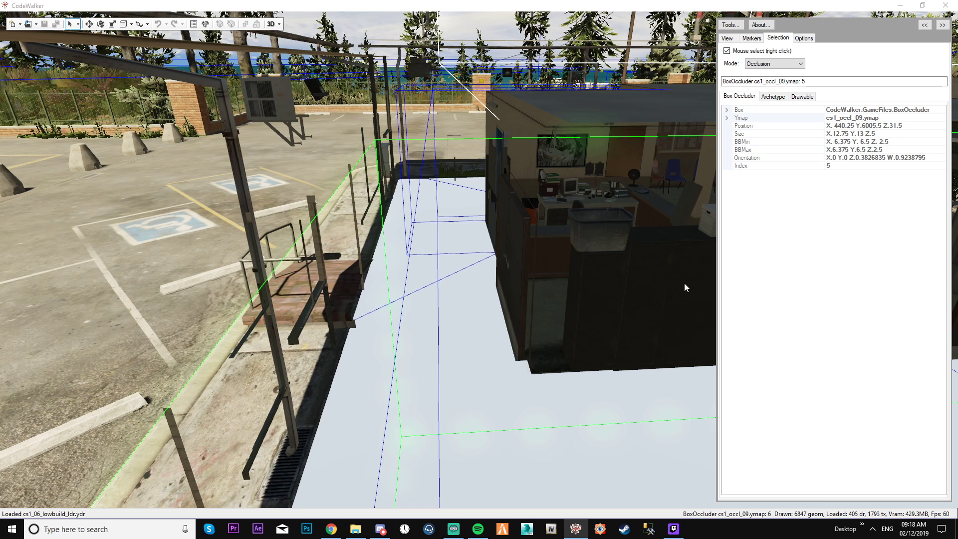
pyautogui.click(424, 297)
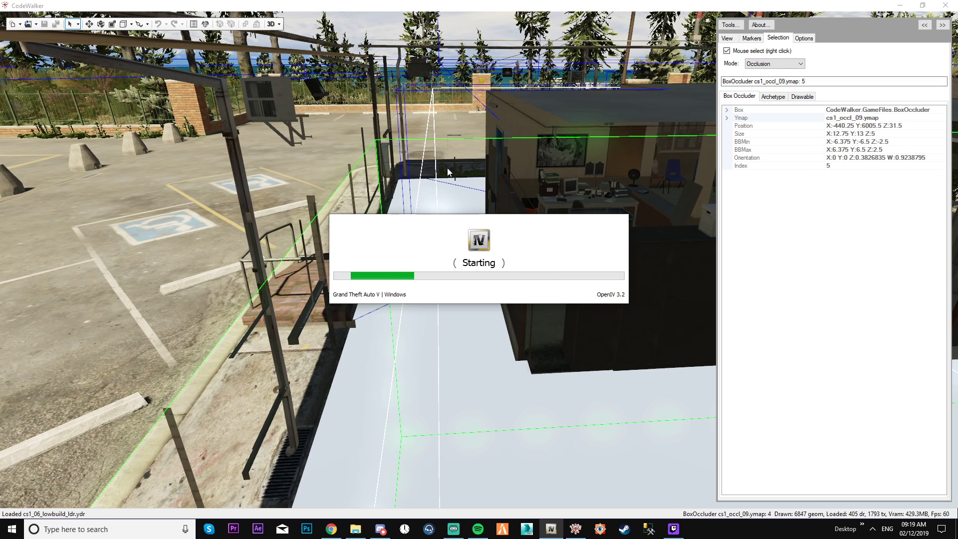
# Step: Examine the selected box occluder's index and its expanded Box centre, size and rotation values
pyautogui.doubleClick(803, 82)
pyautogui.click(830, 166)
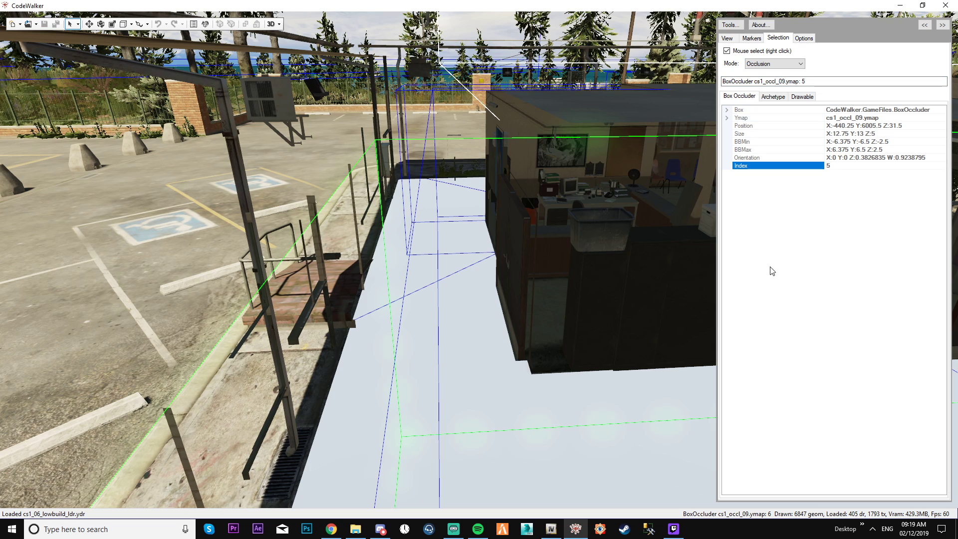
pyautogui.click(727, 110)
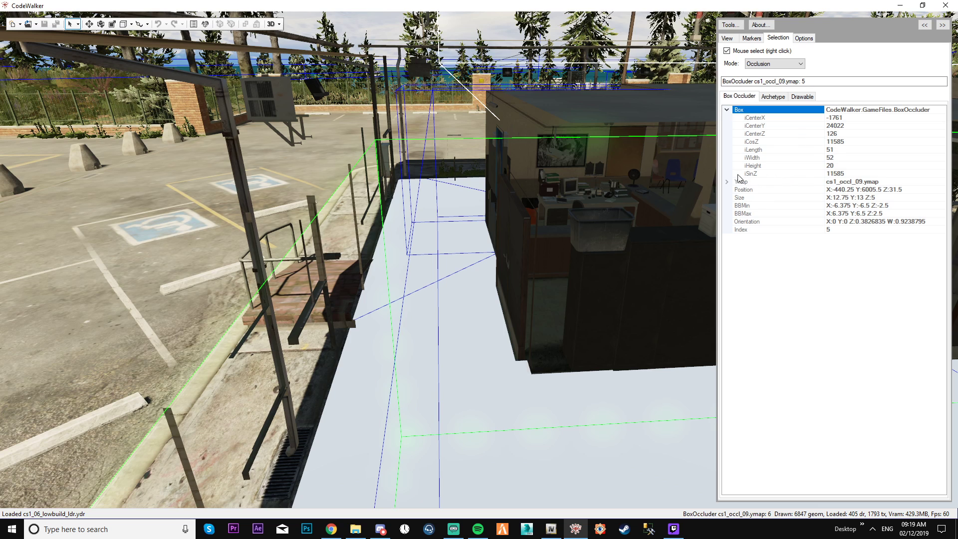
# Step: Switch to OpenIV, search all archives for cs1_occl_09 and move the results window aside
pyautogui.moveTo(552, 528)
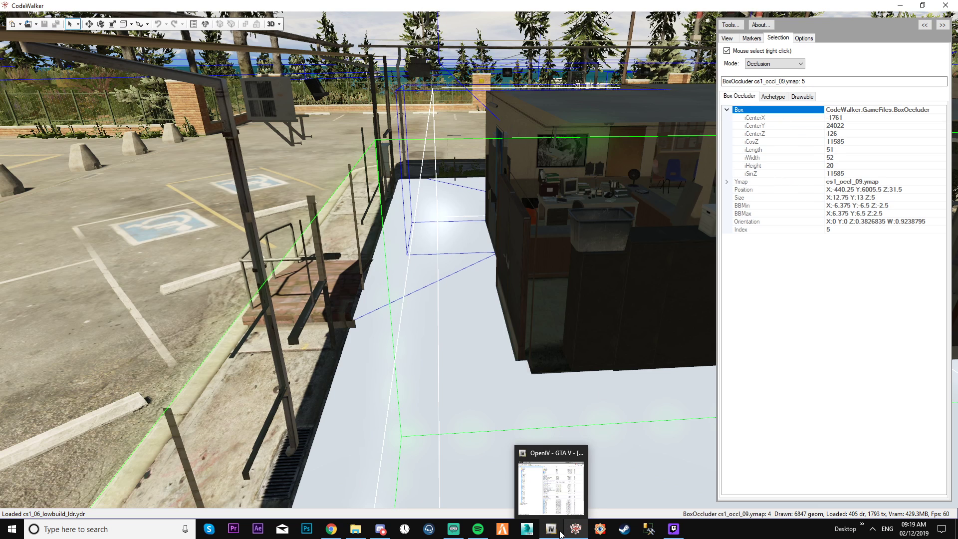
pyautogui.click(557, 491)
pyautogui.click(656, 63)
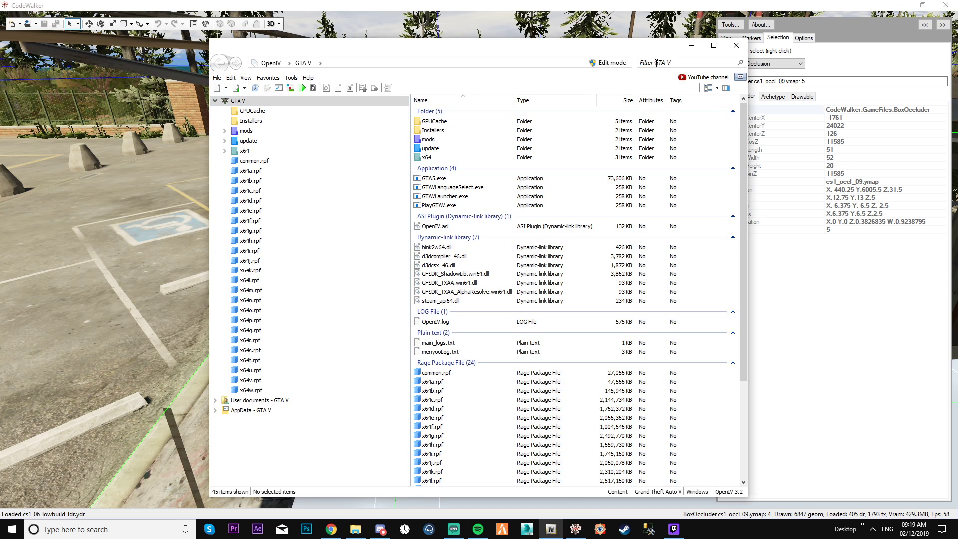
pyautogui.click(550, 136)
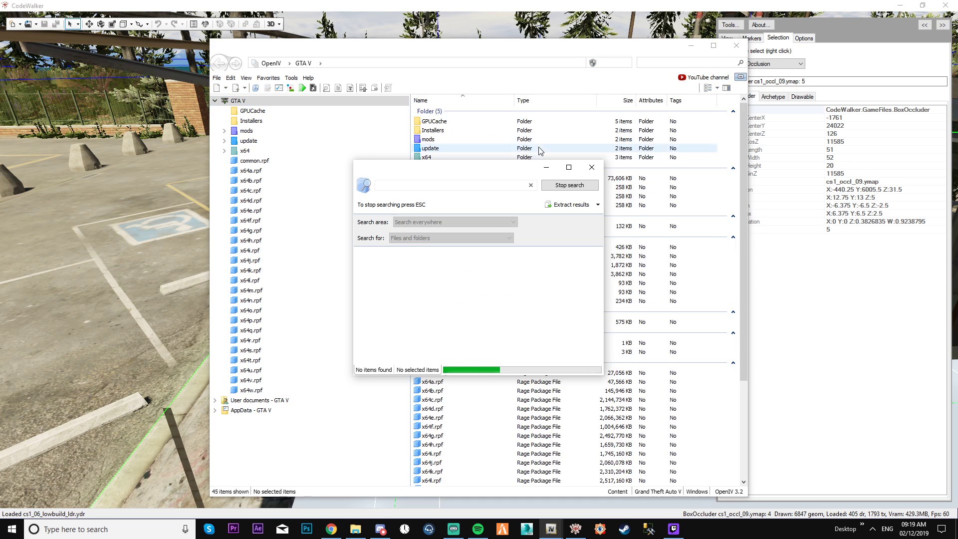
pyautogui.moveTo(475, 171); pyautogui.dragTo(260, 113)
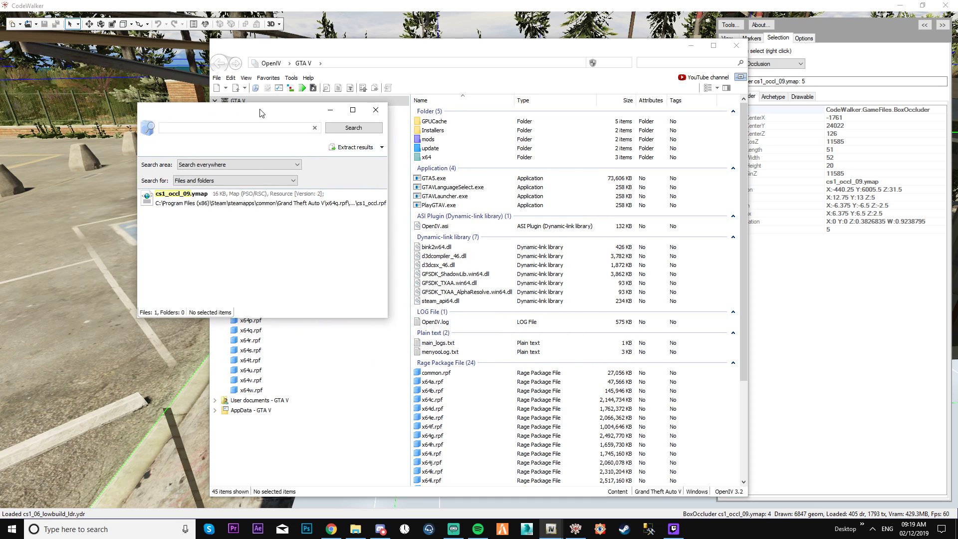
# Step: Go to the found cs1_occl_09.ymap in its archive and enable edit mode
pyautogui.click(230, 200)
pyautogui.rightClick(229, 198)
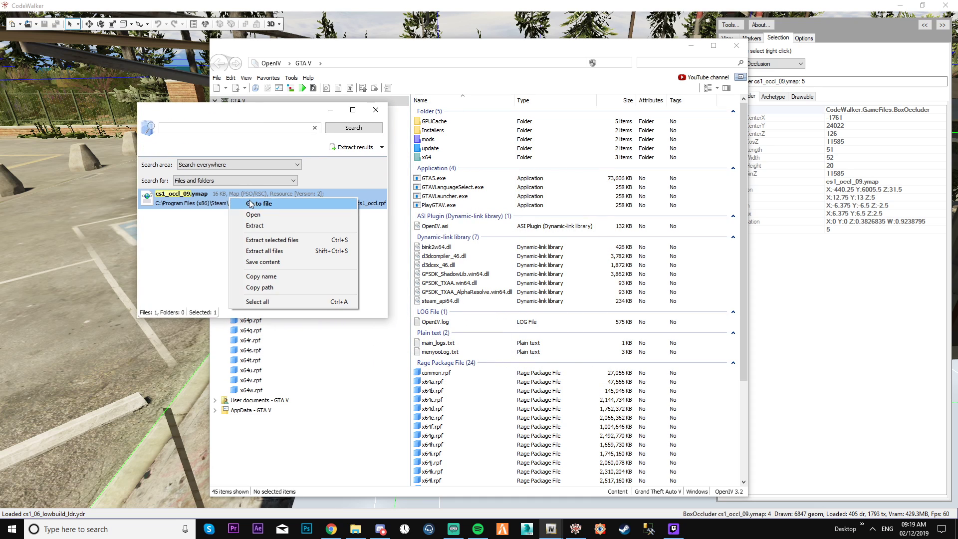
pyautogui.click(254, 204)
pyautogui.rightClick(457, 203)
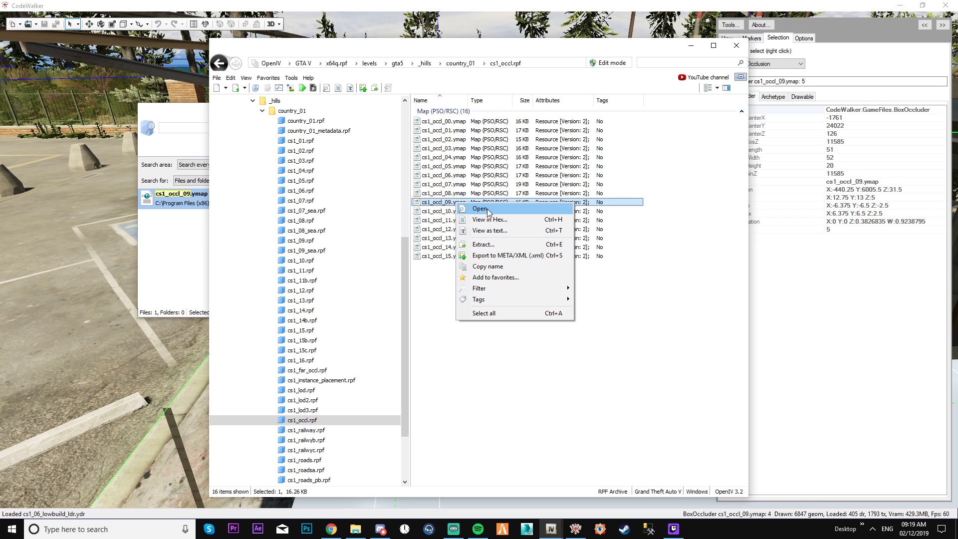
pyautogui.click(663, 302)
pyautogui.click(607, 63)
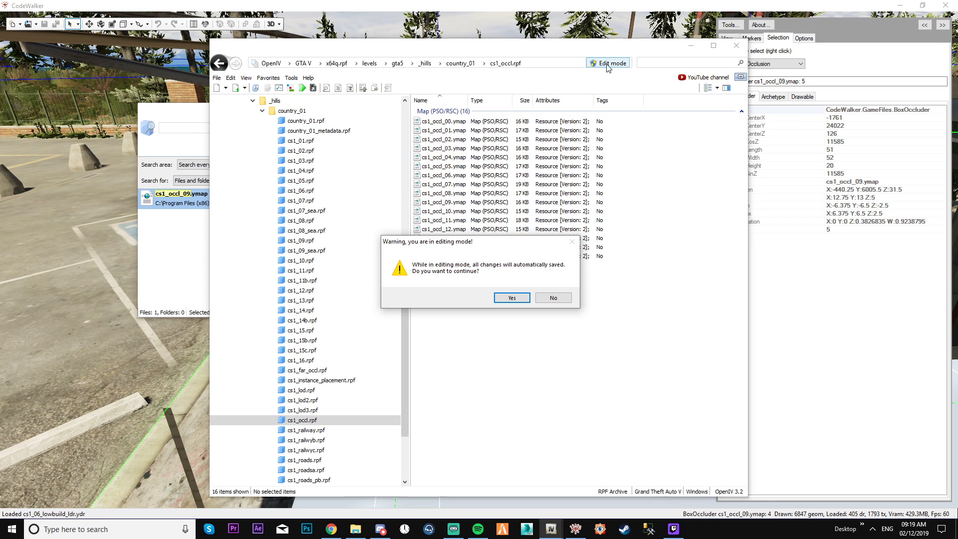
pyautogui.click(519, 298)
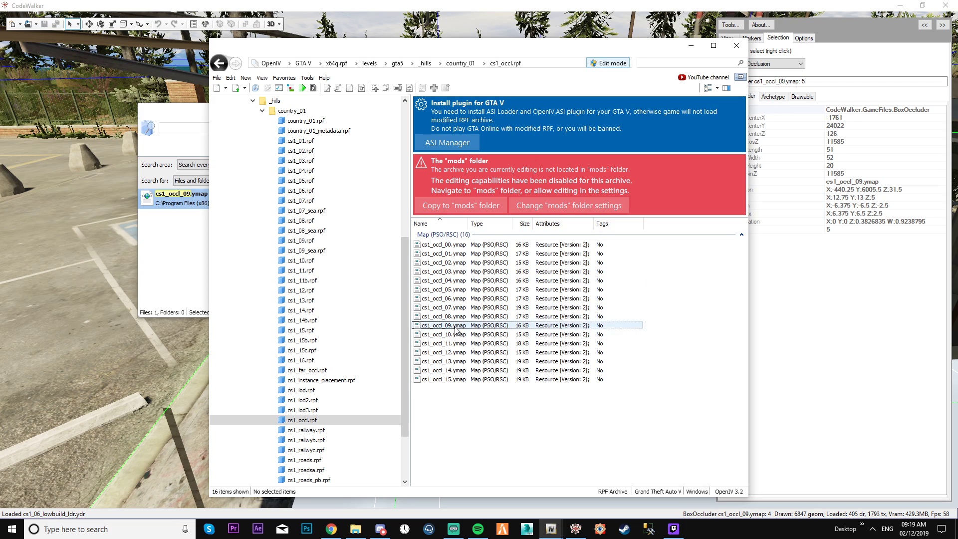
# Step: Filter the archive for cs1_occl_09 and copy the ymap to the mods folder
pyautogui.click(658, 63)
pyautogui.write('cs1_occl_09')
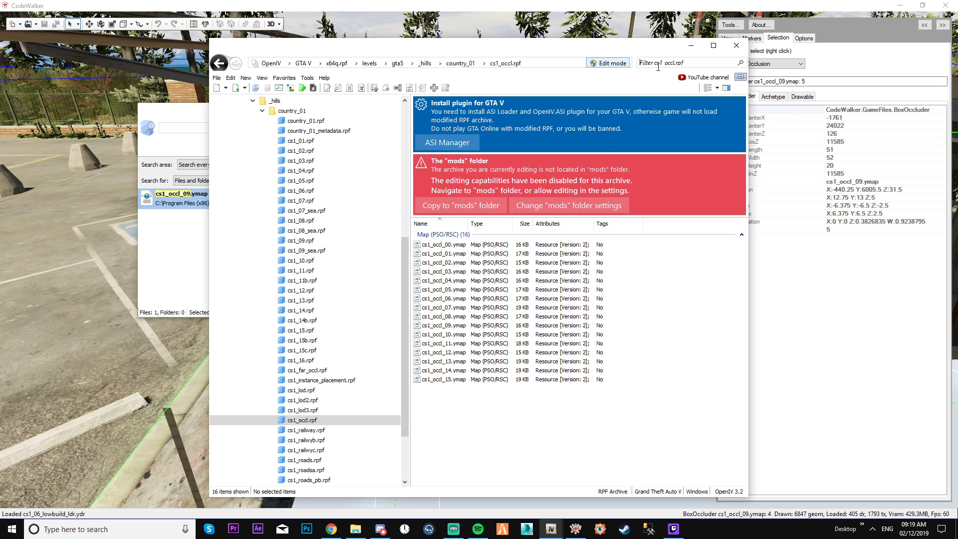
pyautogui.rightClick(480, 246)
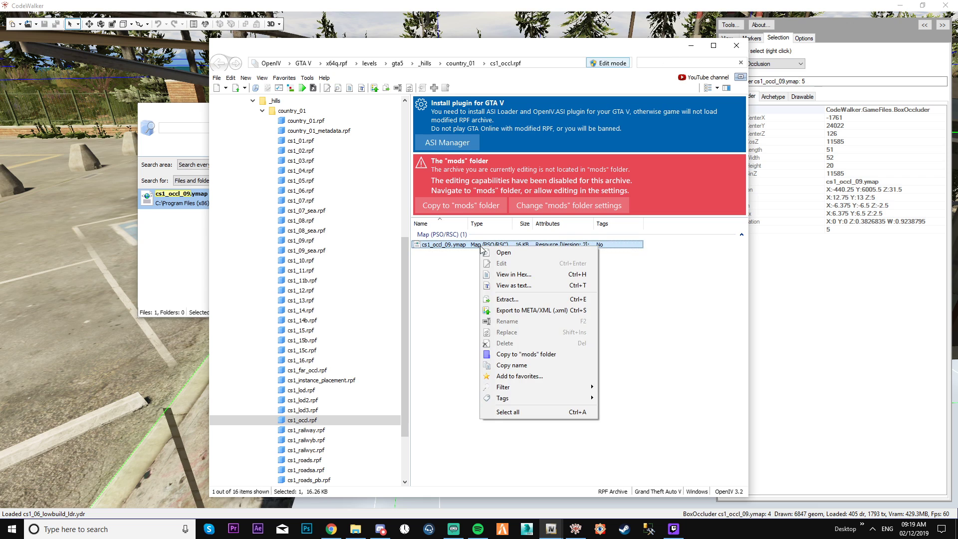
pyautogui.click(526, 353)
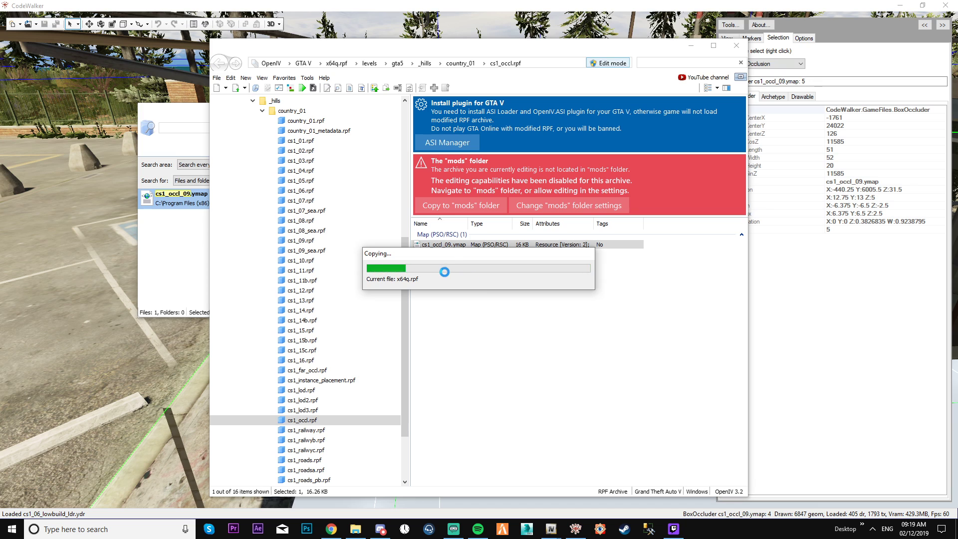
pyautogui.click(461, 205)
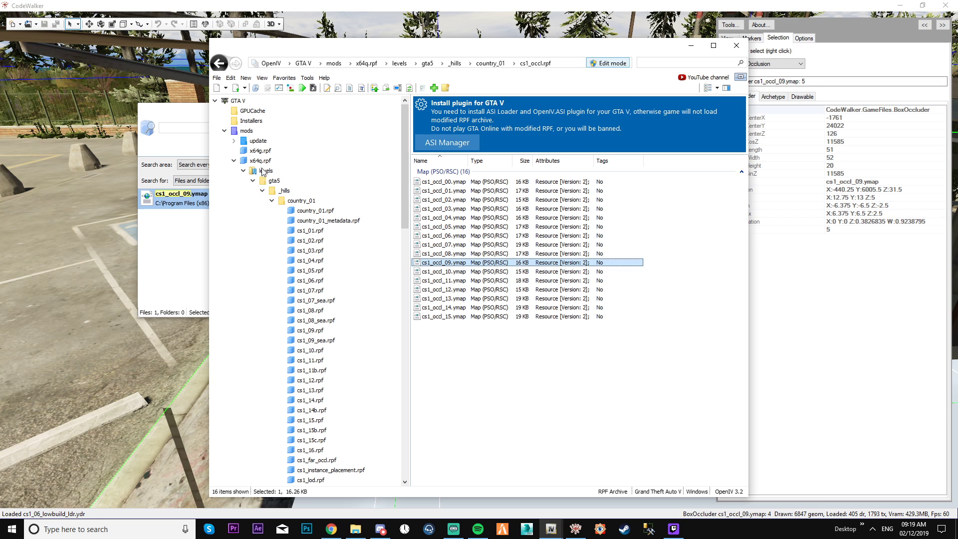
# Step: Search everywhere for cs1_occl_09 from the mods copy of x64q.rpf and widen the results to compare the full paths
pyautogui.click(235, 163)
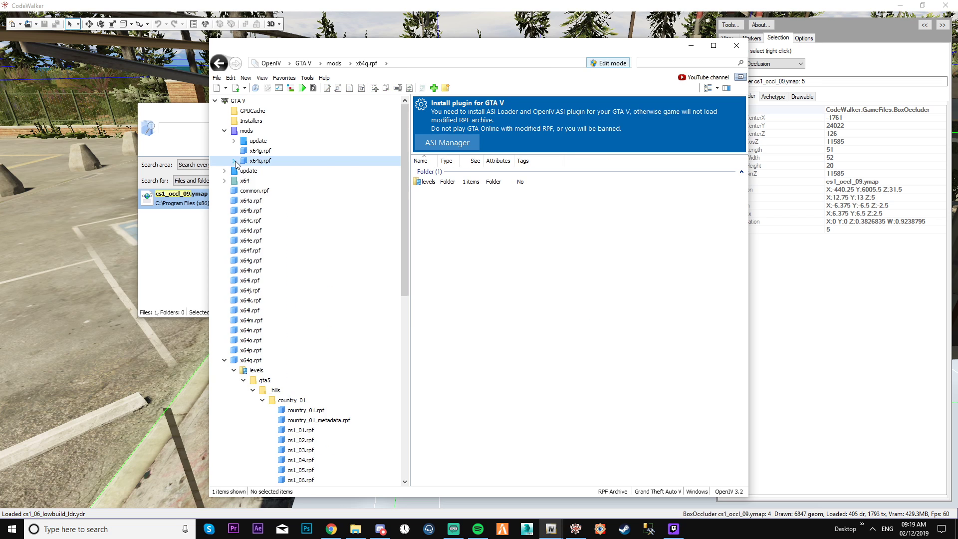
pyautogui.scroll(-7, 323, 195)
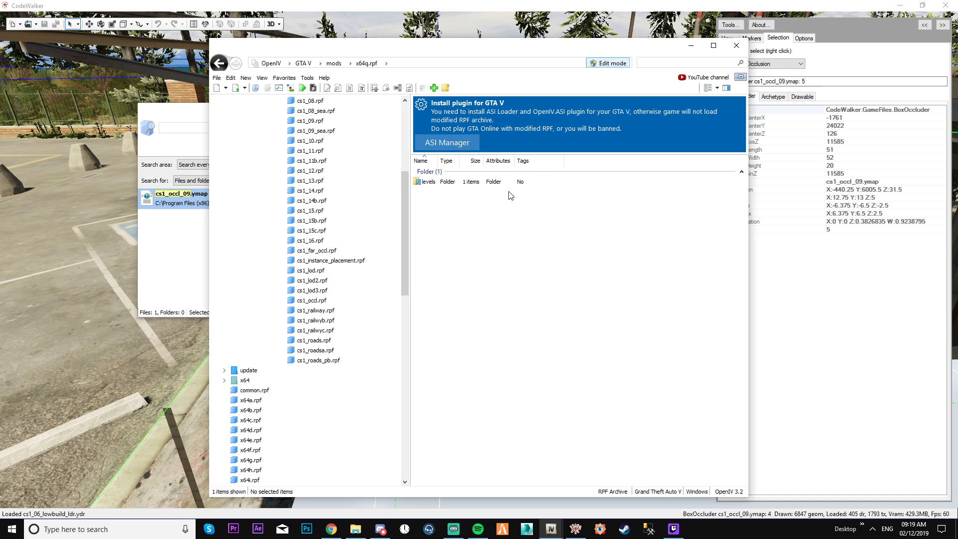
pyautogui.click(661, 63)
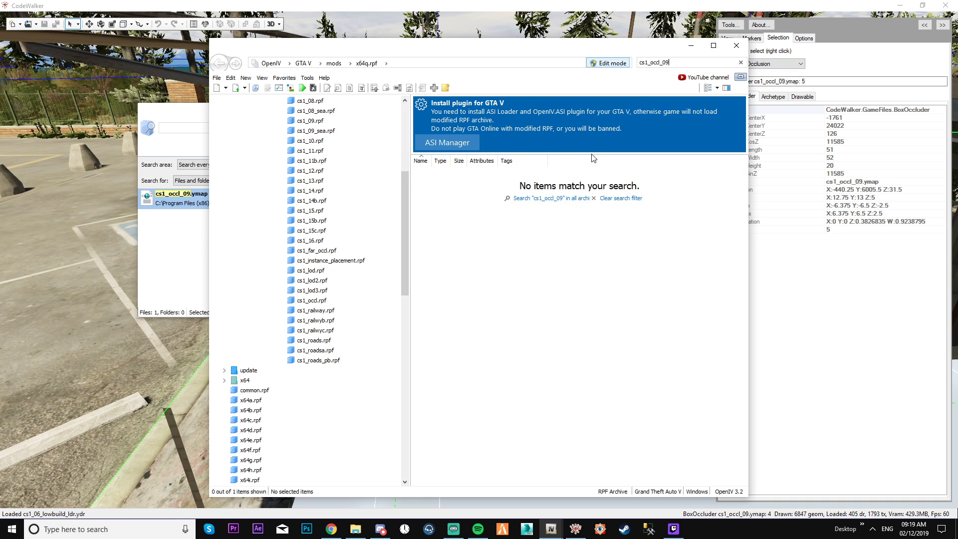
pyautogui.click(551, 199)
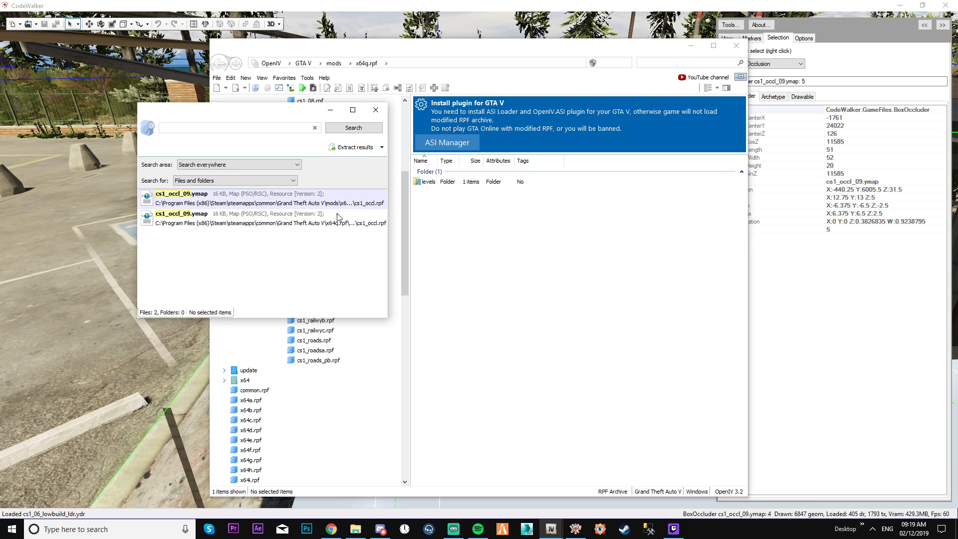
pyautogui.moveTo(389, 213); pyautogui.dragTo(597, 213)
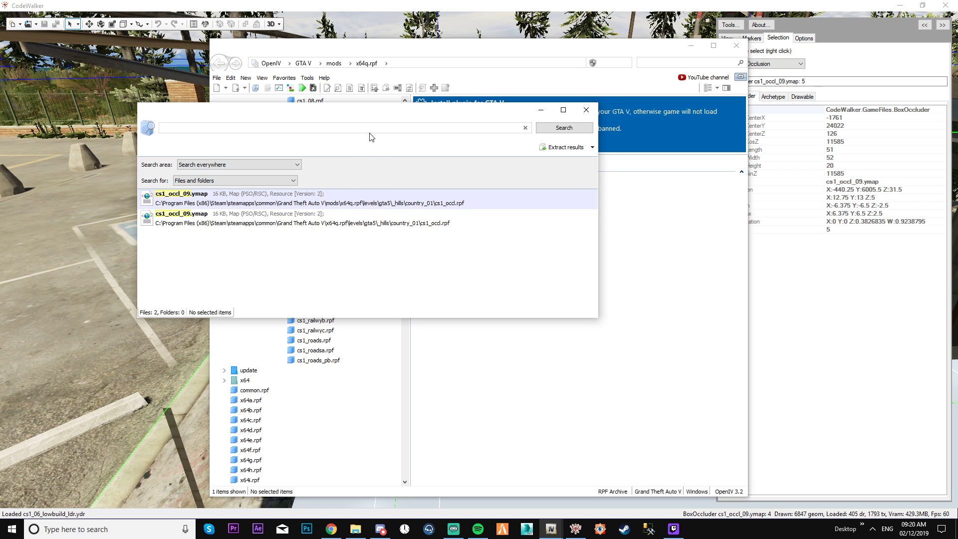
pyautogui.moveTo(372, 111); pyautogui.dragTo(333, 223)
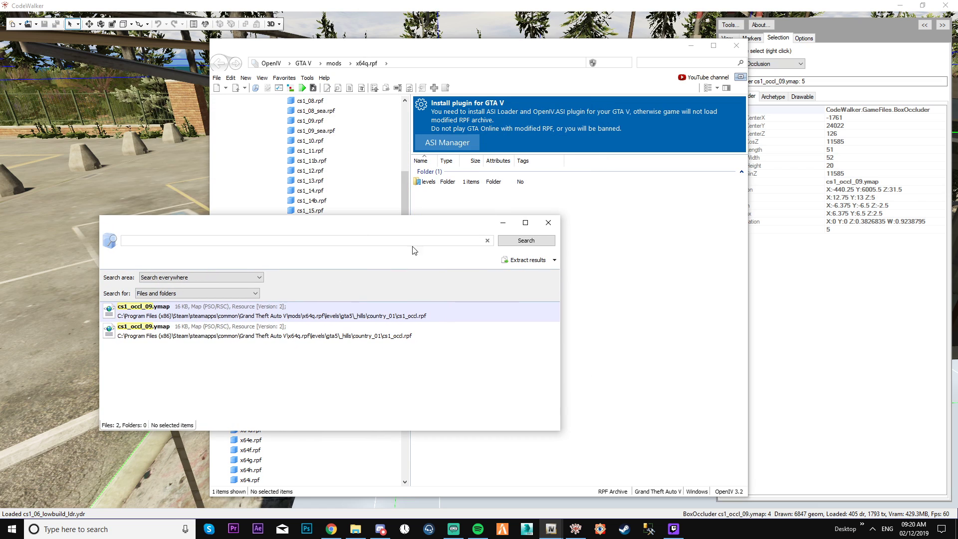
# Step: Browse the mods copy of x64q.rpf down to levels, gta5, _hills, country_01
pyautogui.click(637, 274)
pyautogui.moveTo(405, 286); pyautogui.dragTo(409, 214)
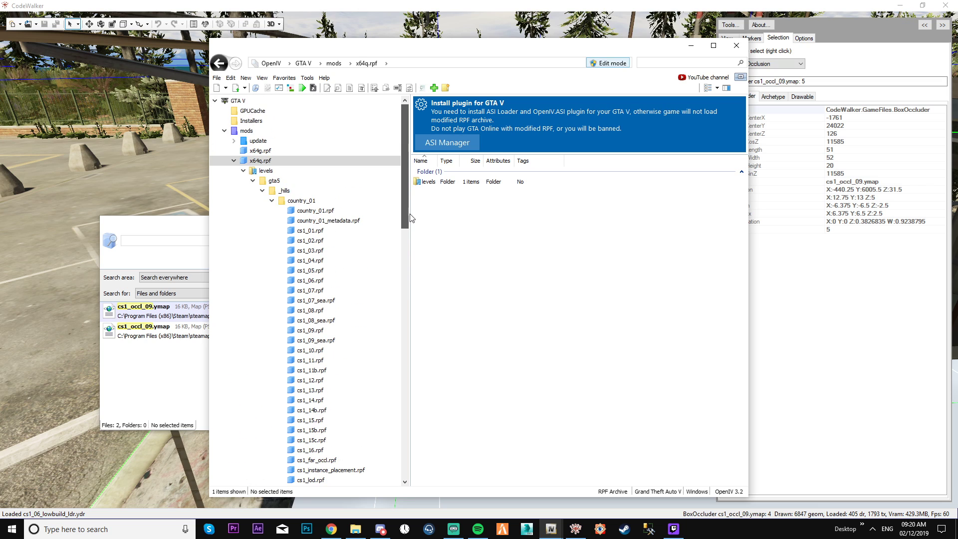
pyautogui.doubleClick(465, 184)
pyautogui.doubleClick(466, 184)
pyautogui.doubleClick(467, 186)
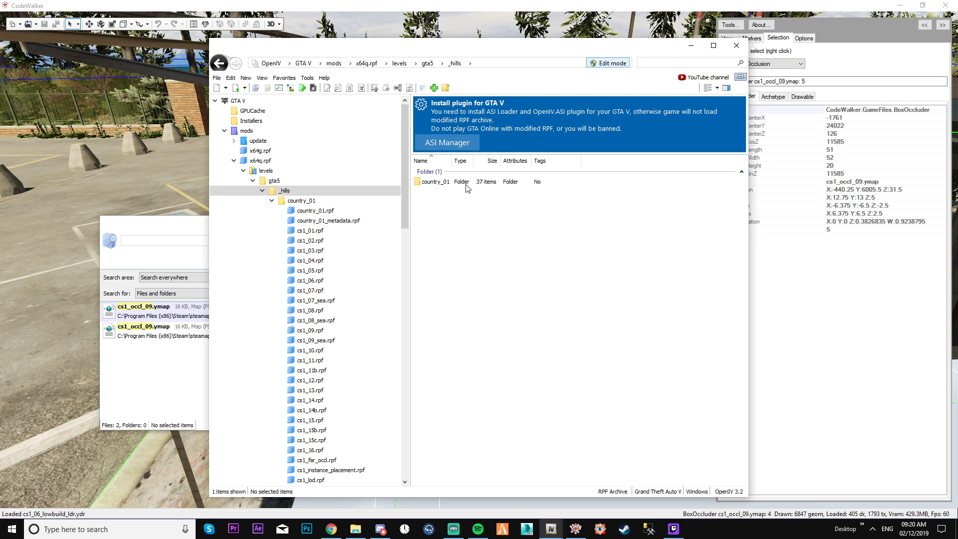
pyautogui.doubleClick(466, 184)
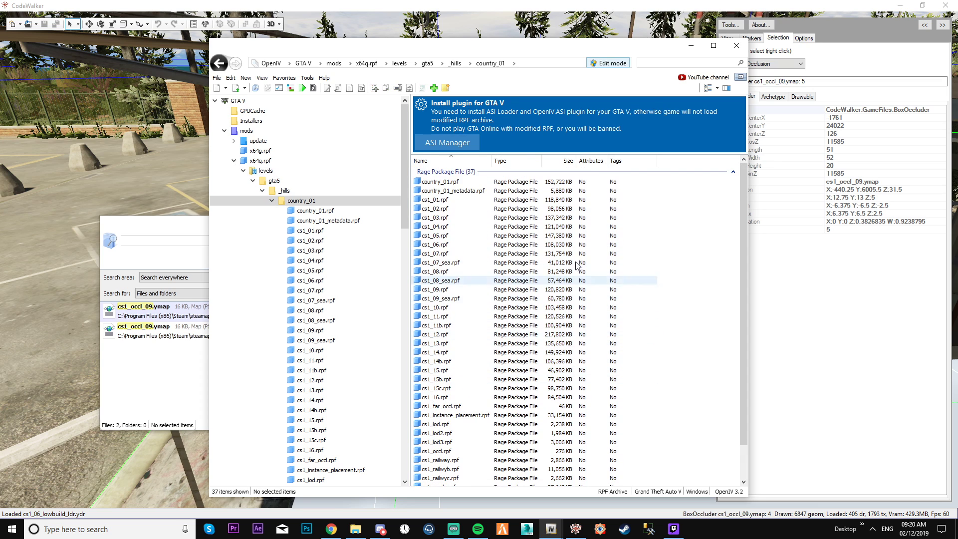
# Step: Search everywhere for cs1_occl_09 again and go to the result inside the mods copy of x64q.rpf
pyautogui.click(654, 63)
pyautogui.write('cs1_occl_09')
pyautogui.press('Return')
pyautogui.click(551, 198)
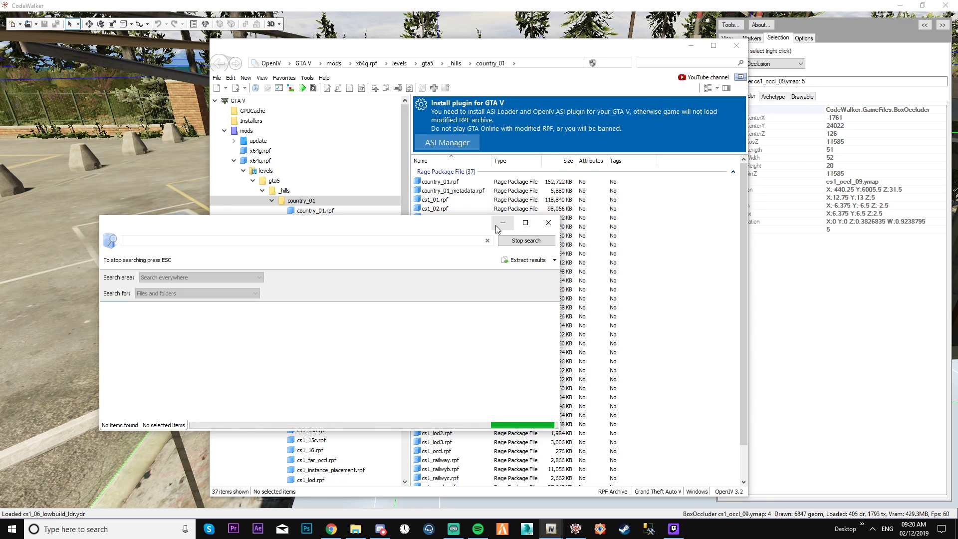
pyautogui.rightClick(389, 318)
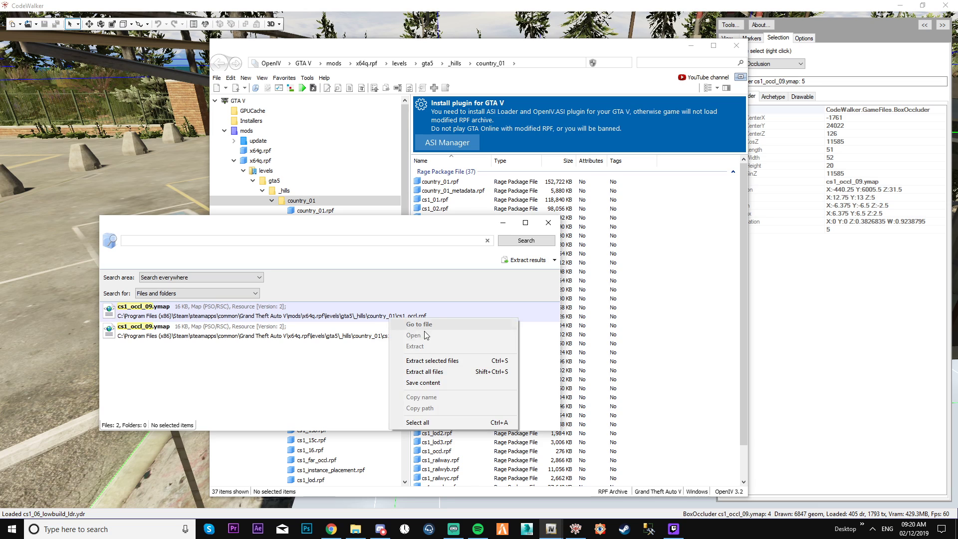
pyautogui.click(347, 312)
pyautogui.rightClick(345, 311)
pyautogui.click(384, 319)
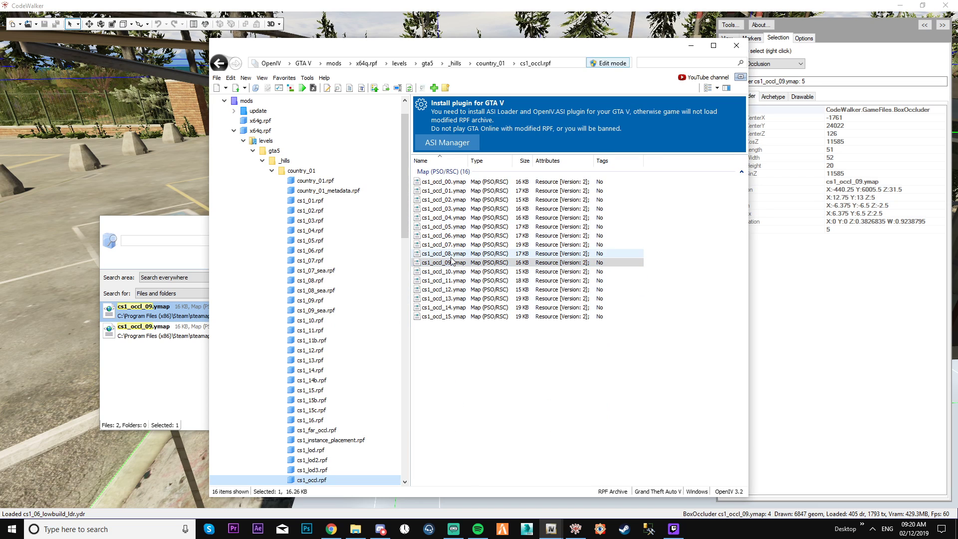
pyautogui.scroll(-5, 368, 297)
pyautogui.scroll(5, 368, 299)
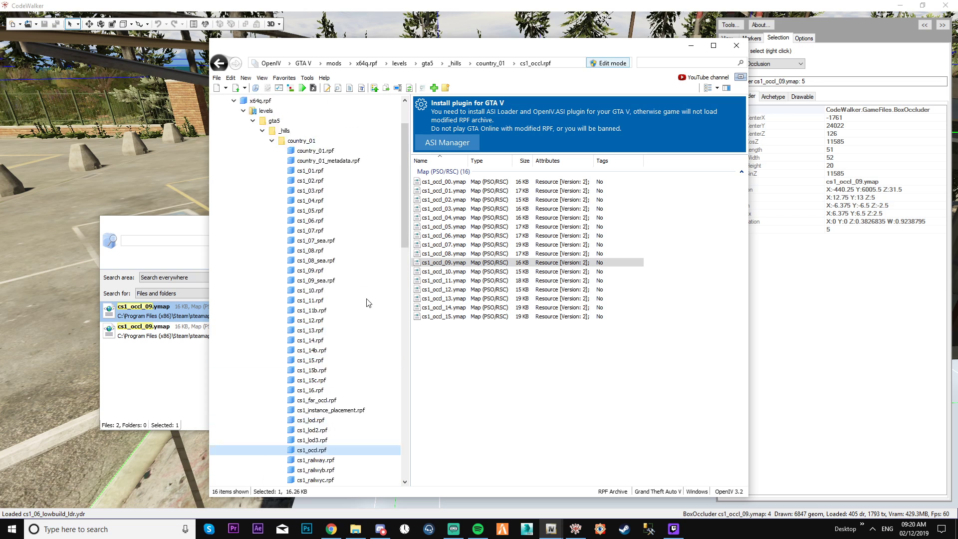
# Step: Extract cs1_occl_09.ymap from the mods copy of cs1_occl.rpf to the desktop
pyautogui.click(451, 264)
pyautogui.moveTo(451, 263); pyautogui.dragTo(275, 147)
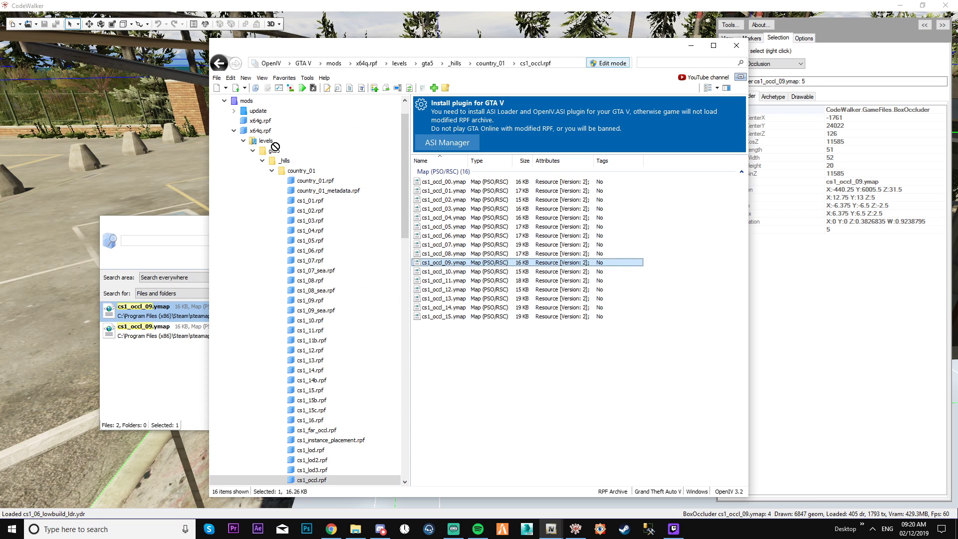
pyautogui.rightClick(439, 262)
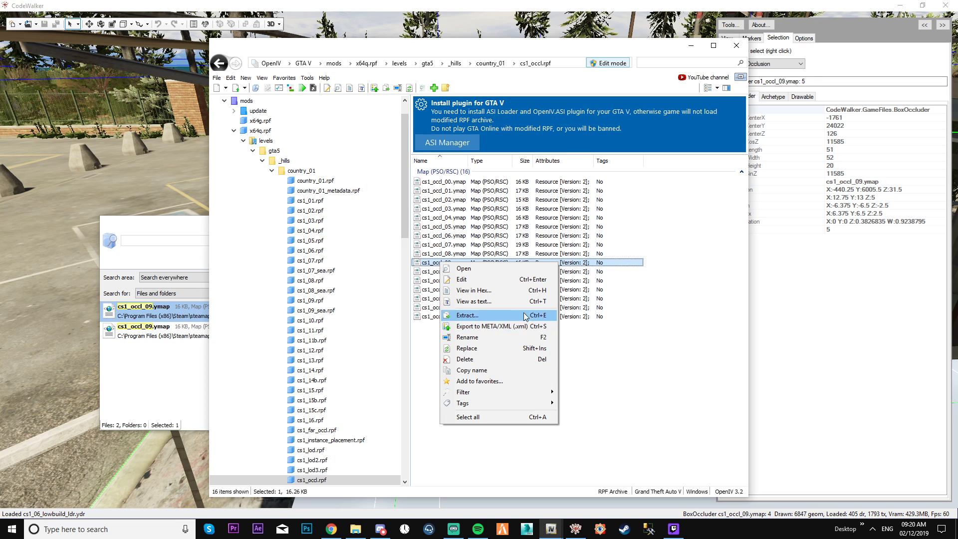
pyautogui.click(904, 4)
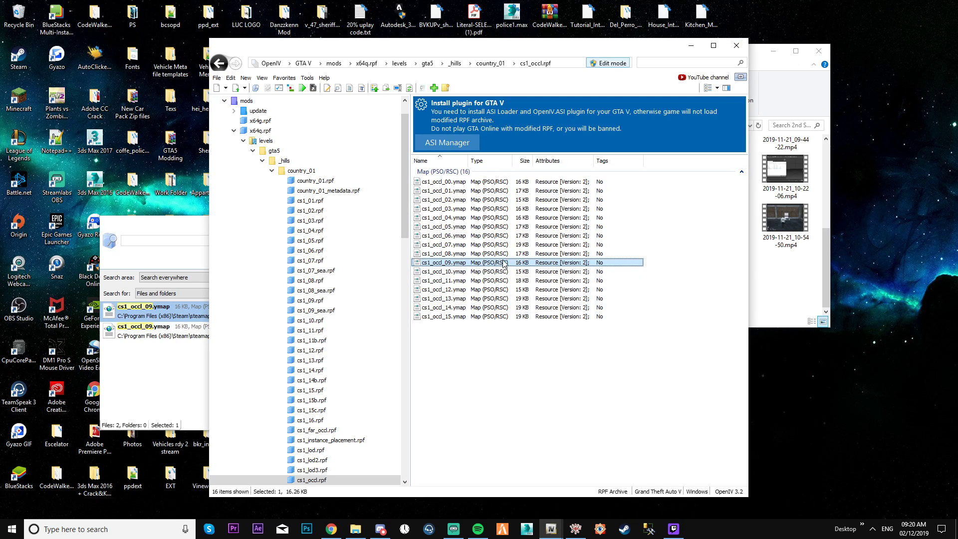
pyautogui.moveTo(500, 262); pyautogui.dragTo(807, 398)
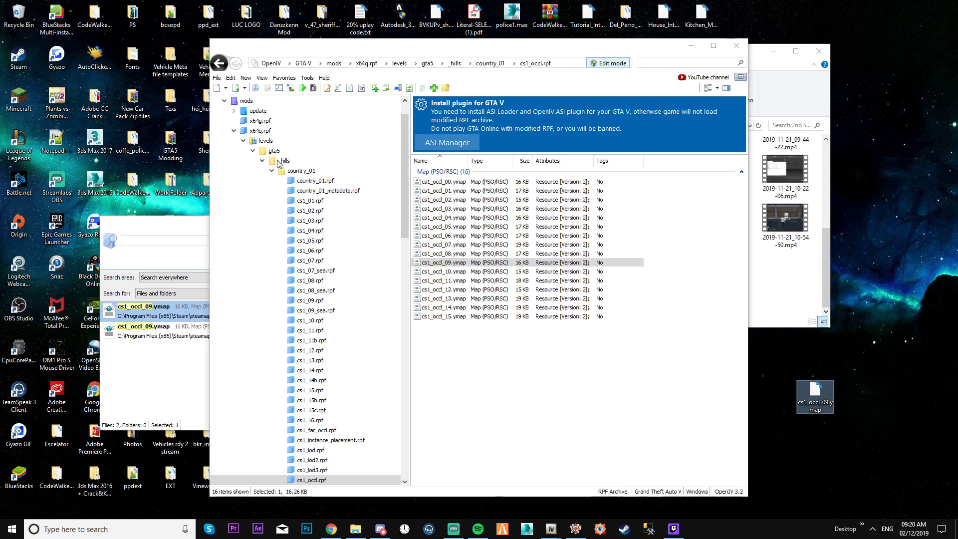
# Step: Browse to mods, update, x64, dlcpacks and add the extracted cs1_occl_09.ymap there
pyautogui.click(234, 111)
pyautogui.click(244, 121)
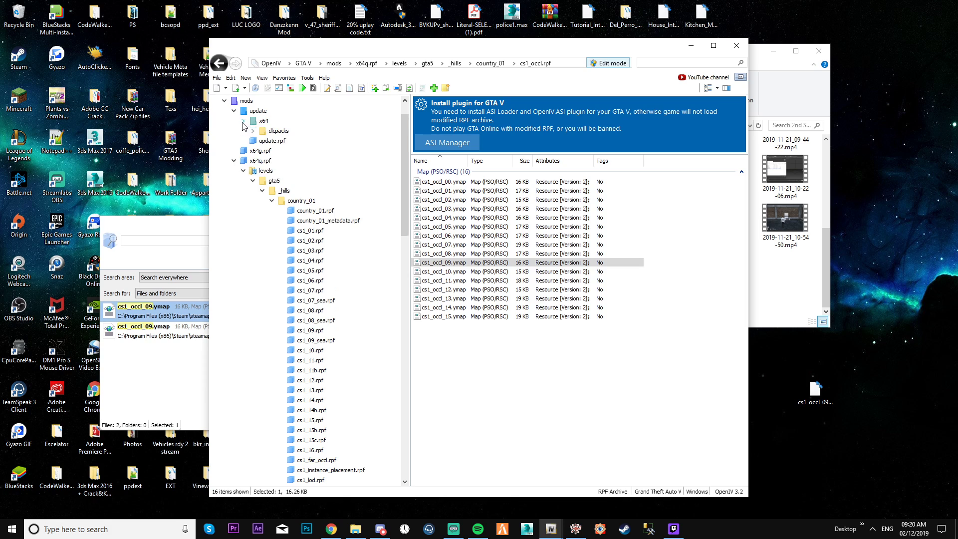
pyautogui.click(253, 131)
pyautogui.click(272, 133)
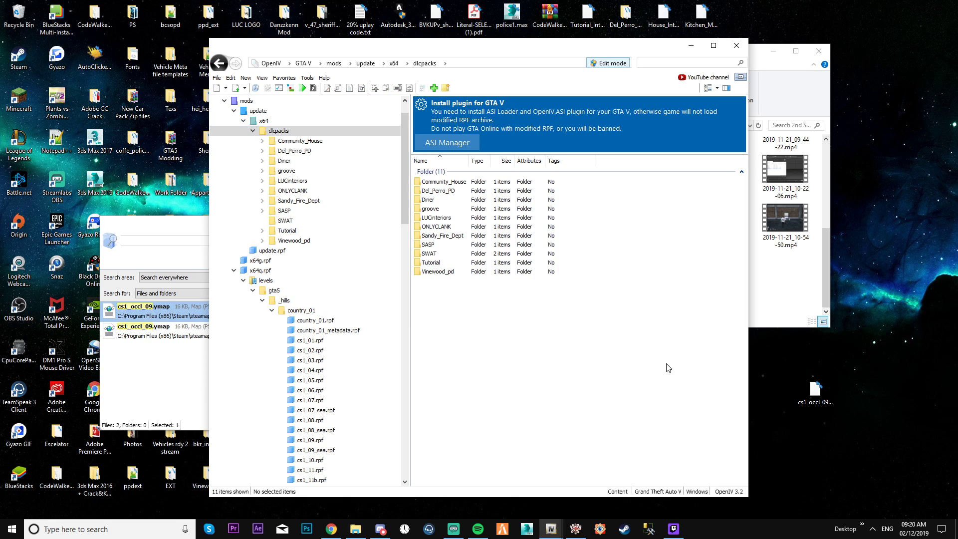
pyautogui.hotkey('ctrl', 'v')
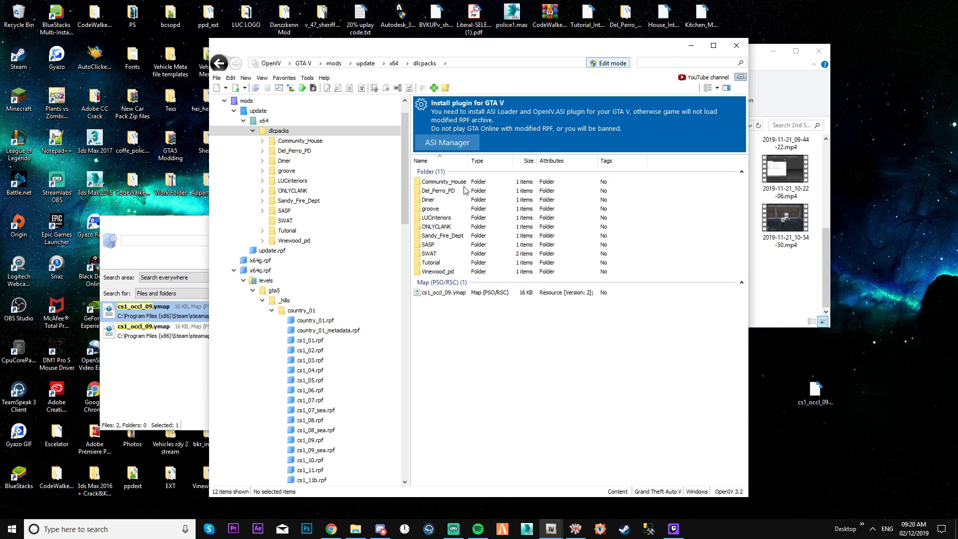
# Step: Open the dlcpacks copy of cs1_occl_09.ymap for editing and show its text editor over the CodeWalker world view
pyautogui.rightClick(458, 294)
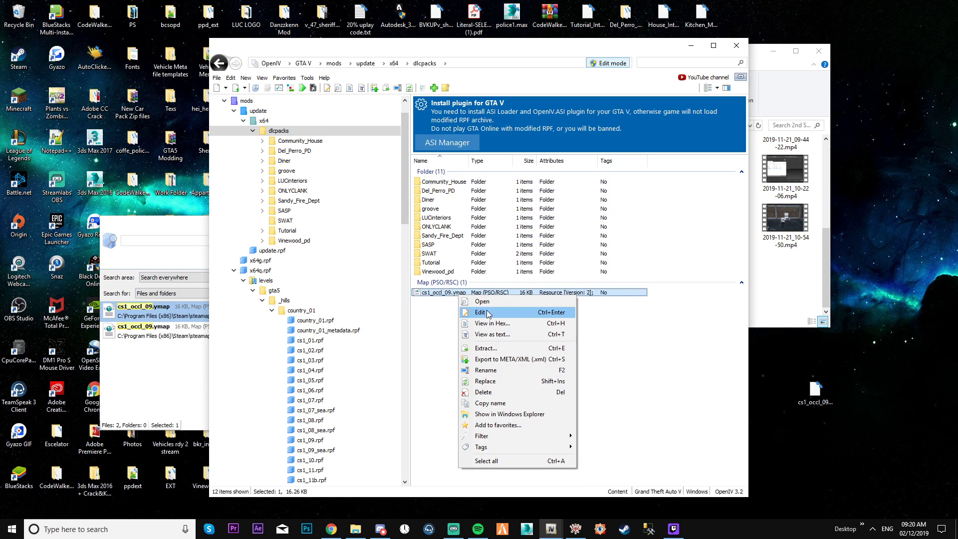
pyautogui.click(488, 313)
pyautogui.click(575, 528)
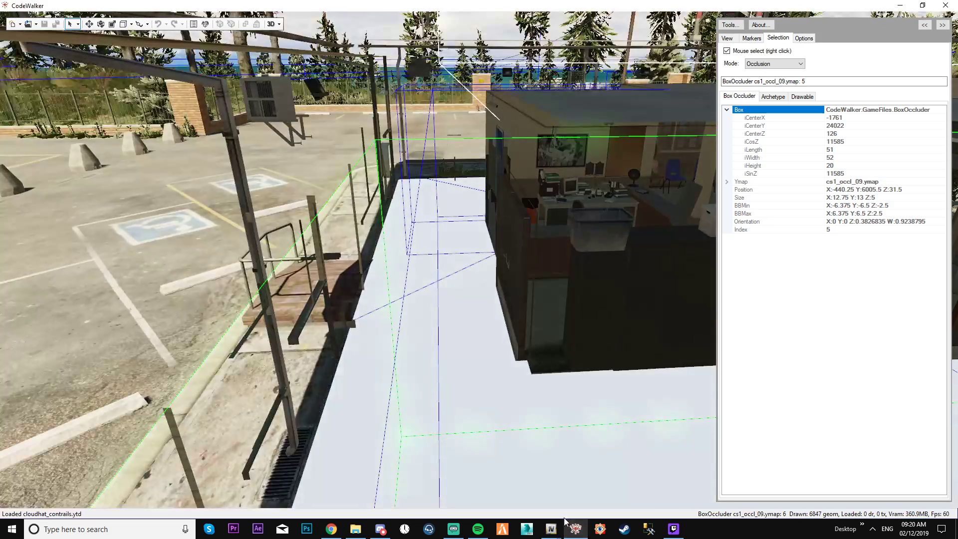
pyautogui.moveTo(551, 527)
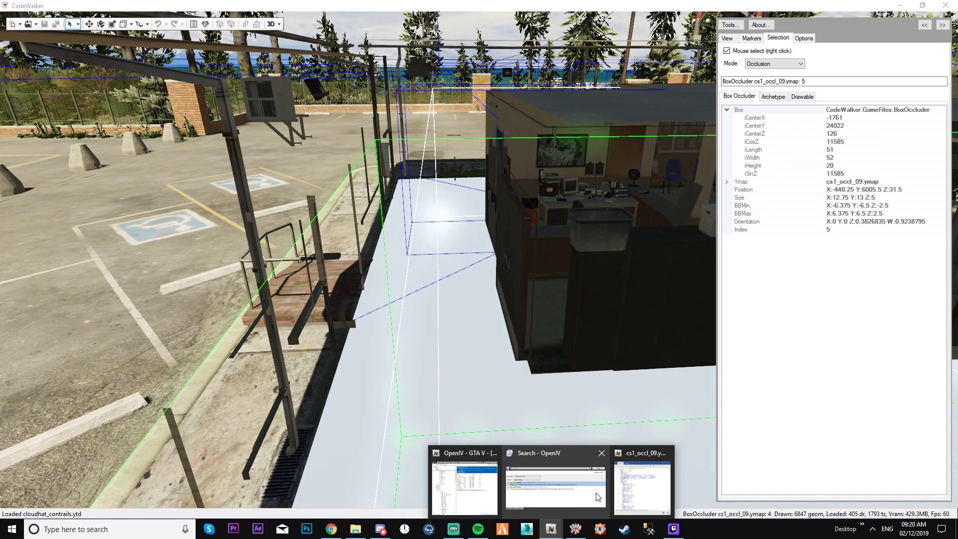
pyautogui.click(642, 486)
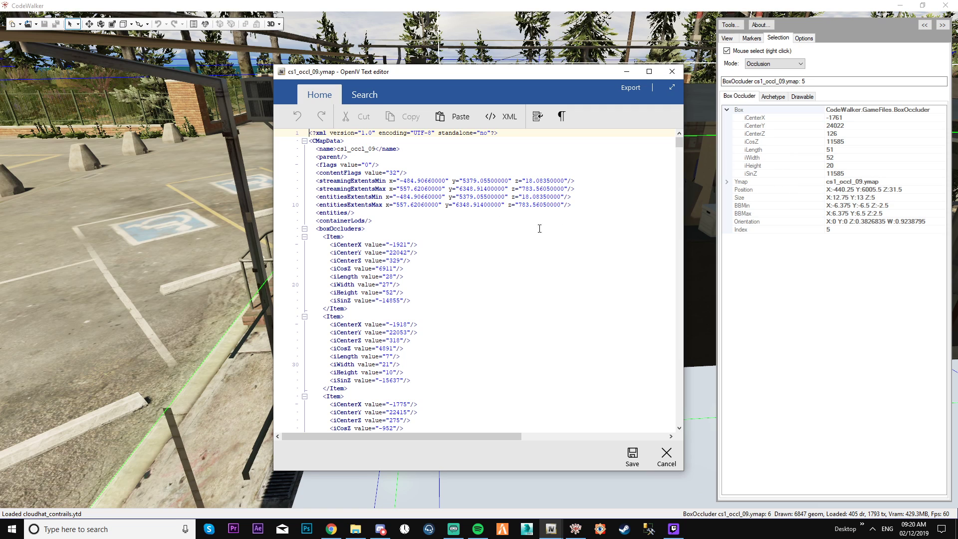
# Step: Search the ymap text for 1761 and continue to the item whose iCenterY is 24022
pyautogui.hotkey('ctrl', 'f')
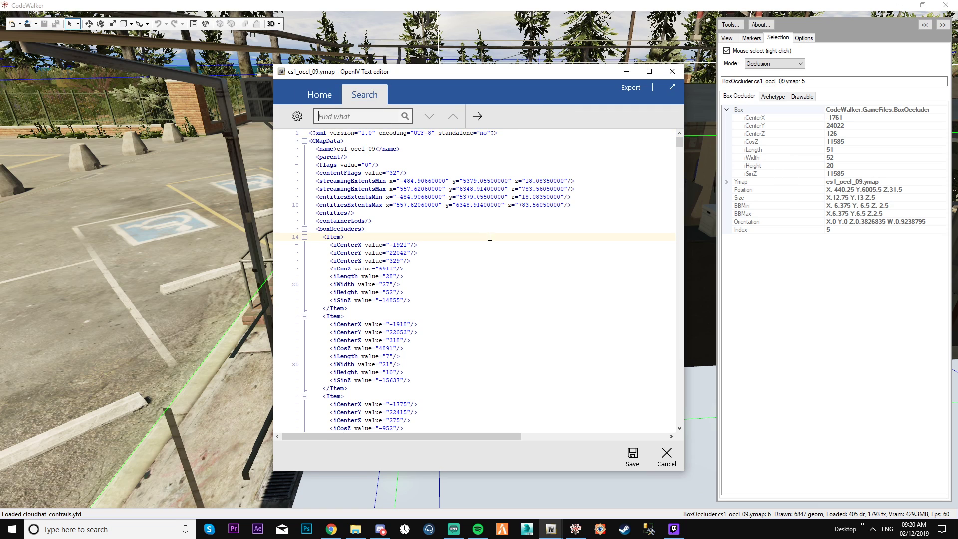
pyautogui.write('1761')
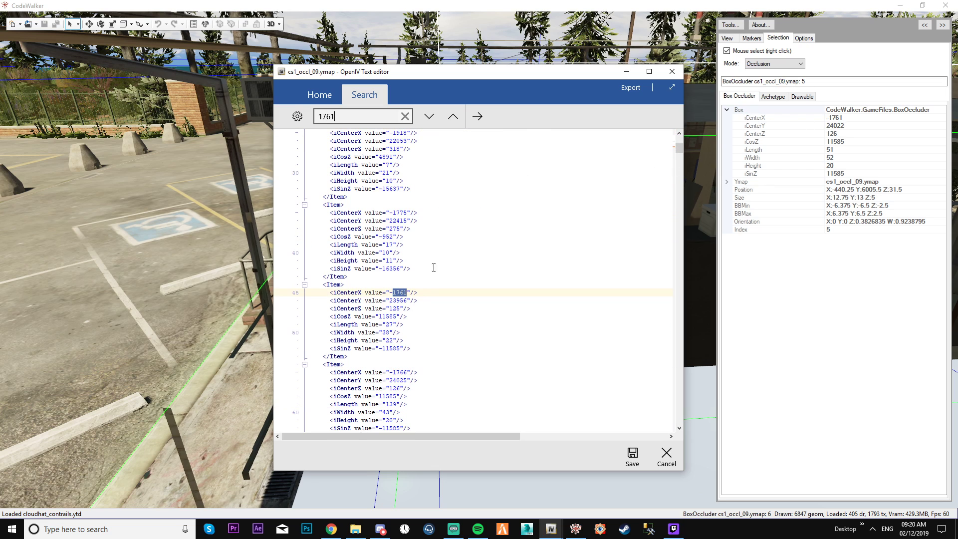
pyautogui.click(428, 116)
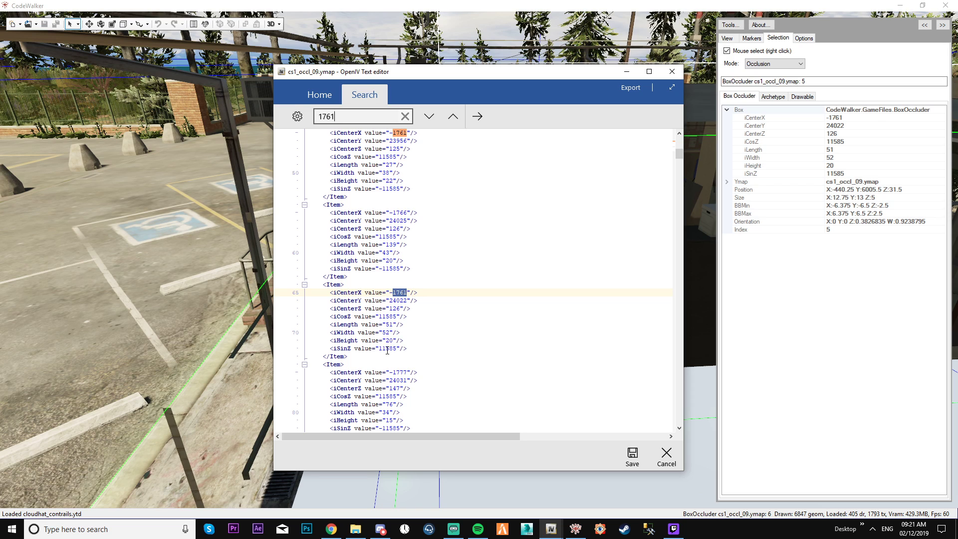
# Step: Delete the whole box occluder item with iCenterX -1761 and iCenterY 24022, and save the ymap
pyautogui.moveTo(354, 356); pyautogui.dragTo(300, 284)
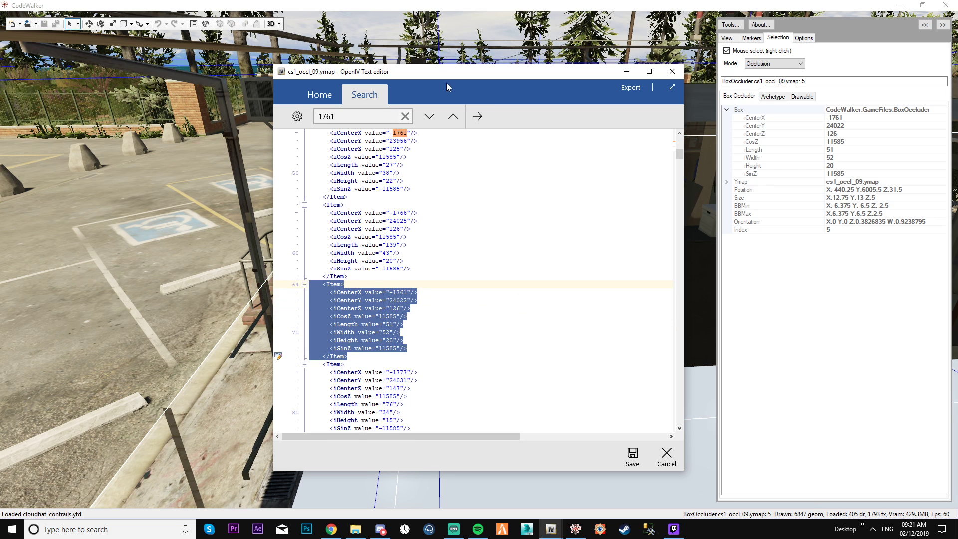
pyautogui.moveTo(431, 76); pyautogui.dragTo(677, 119)
pyautogui.moveTo(614, 113); pyautogui.dragTo(335, 74)
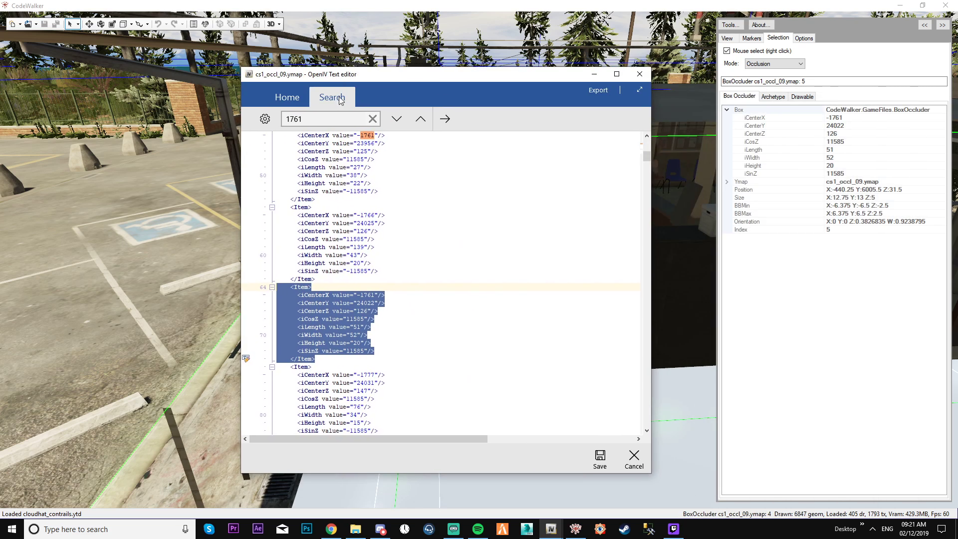
pyautogui.press('Delete')
pyautogui.press('BackSpace')
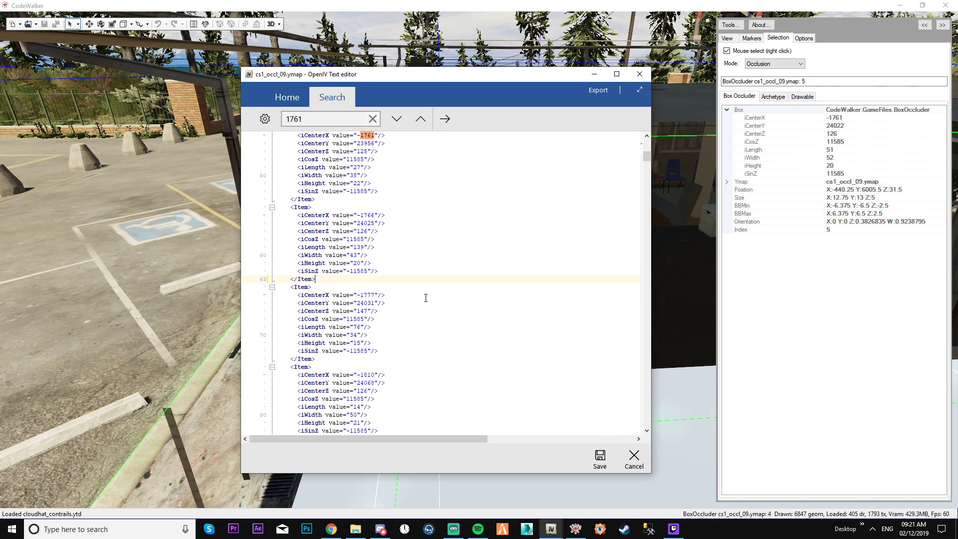
pyautogui.click(600, 458)
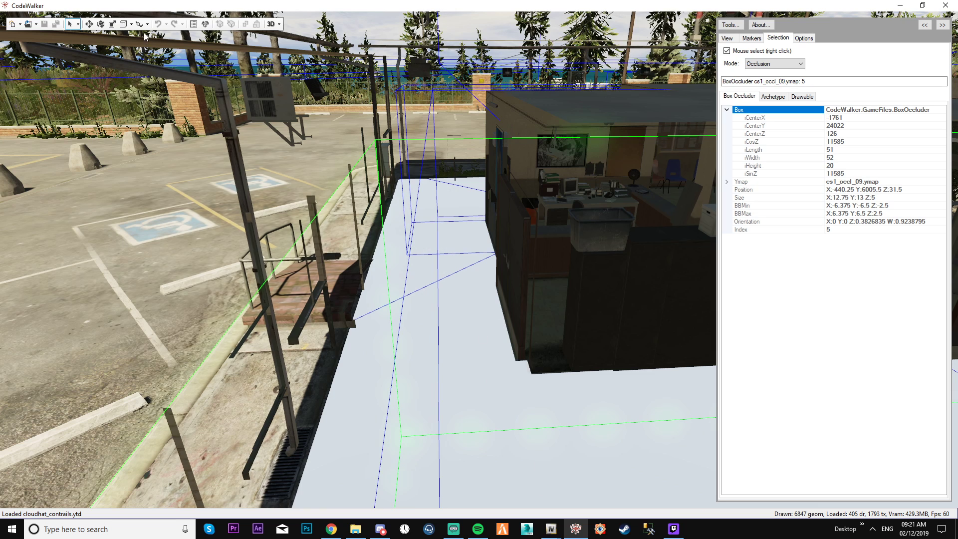
# Step: Open CodeWalker's project window and place it over the world view
pyautogui.click(208, 26)
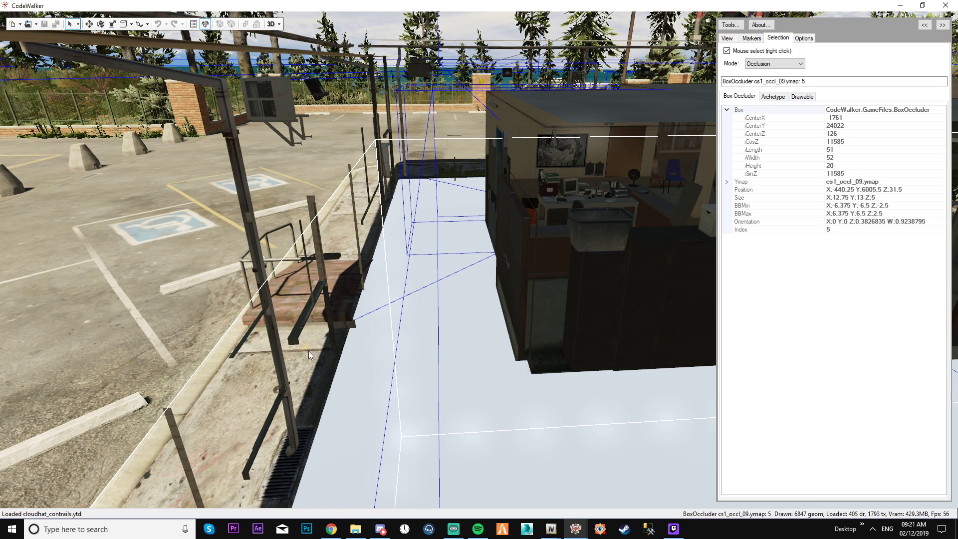
pyautogui.rightClick(217, 269)
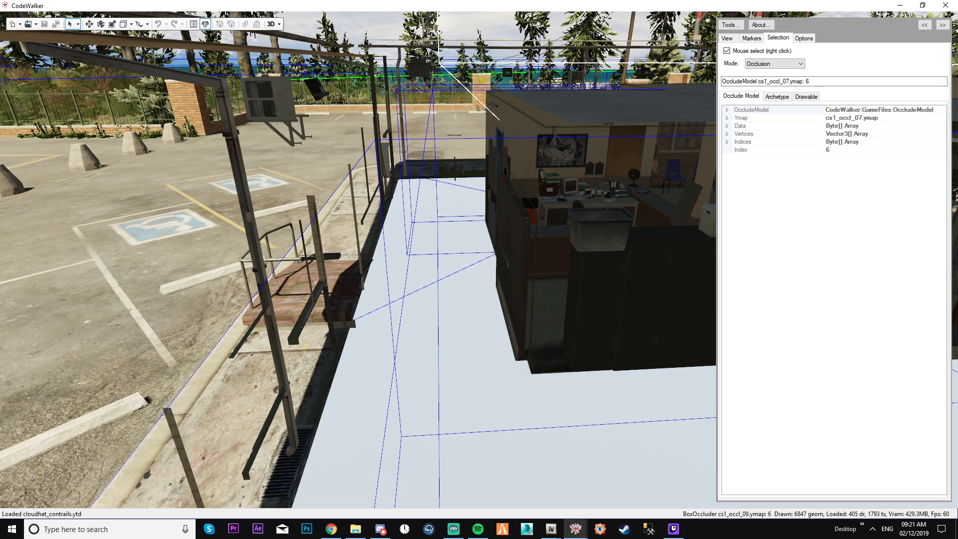
pyautogui.moveTo(957, 119); pyautogui.dragTo(642, 200)
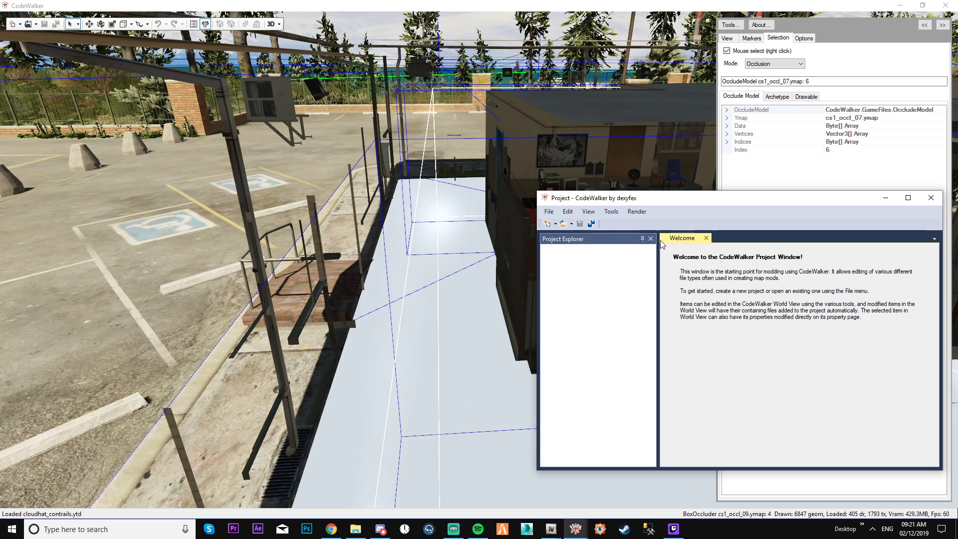
pyautogui.click(572, 224)
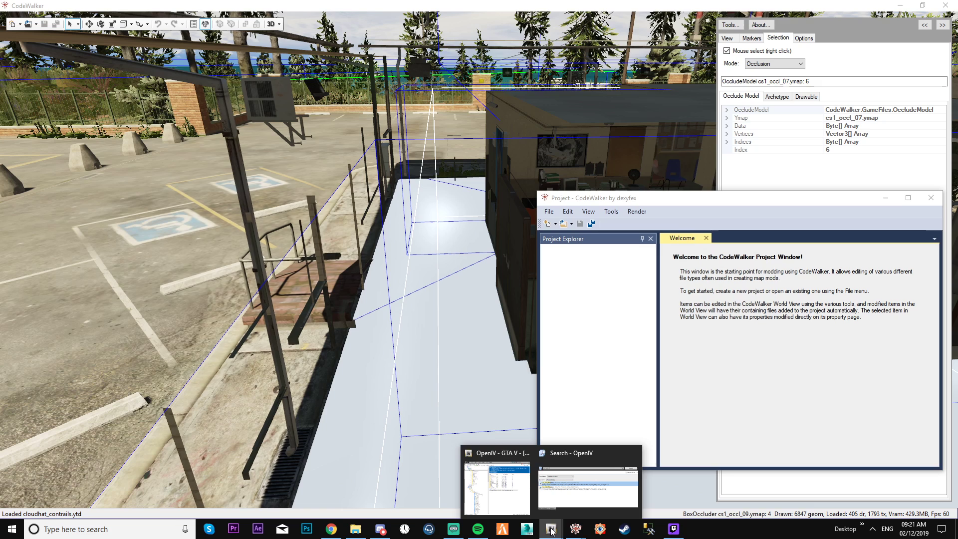
# Step: Switch back to OpenIV, delete the desktop copy of cs1_occl_09.ymap and extract the edited one from dlcpacks in its place
pyautogui.click(522, 489)
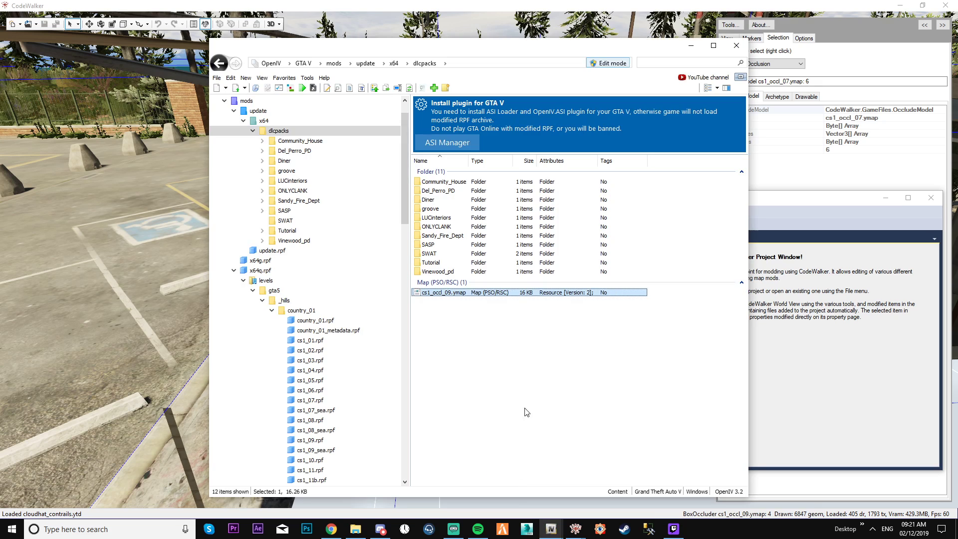
pyautogui.click(923, 5)
pyautogui.moveTo(464, 294); pyautogui.dragTo(782, 447)
pyautogui.click(580, 351)
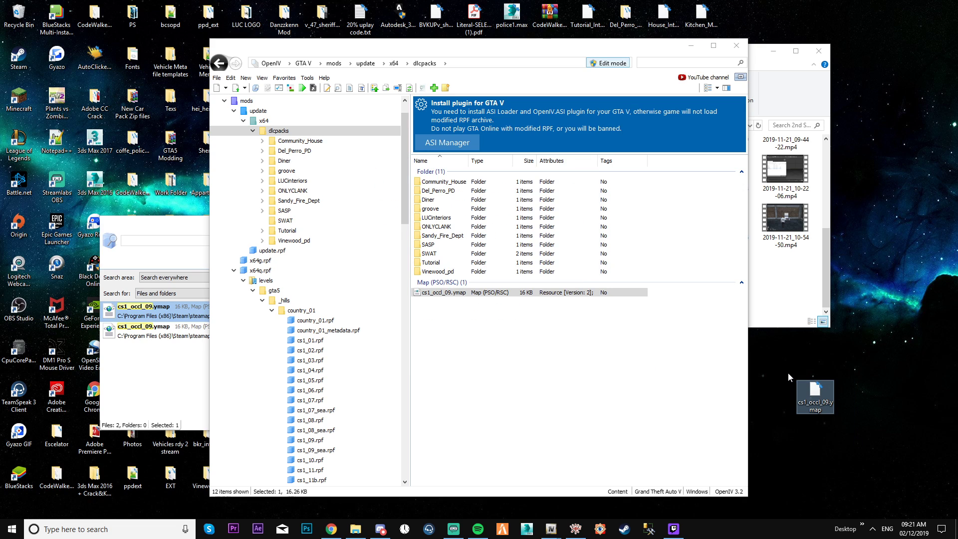
pyautogui.press('Delete')
pyautogui.moveTo(472, 294); pyautogui.dragTo(791, 395)
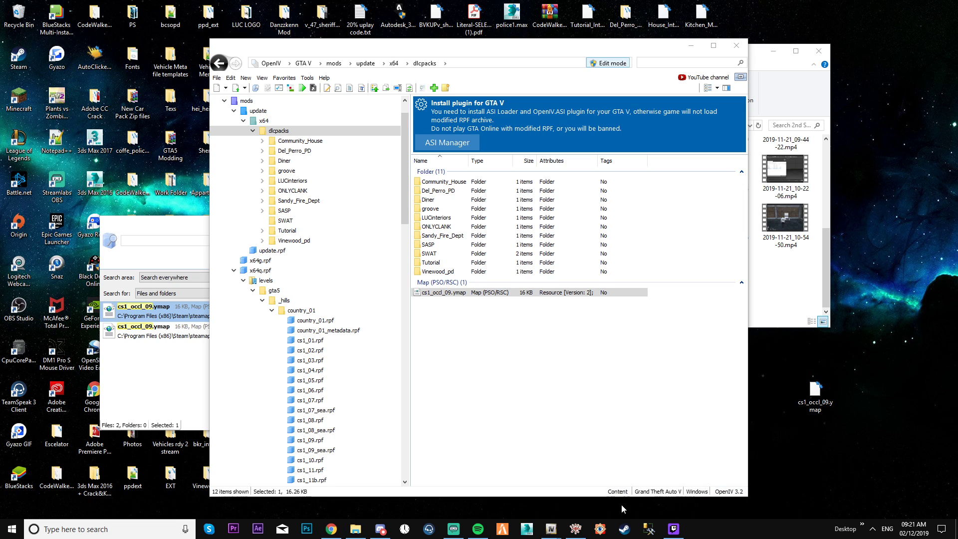
# Step: Switch to CodeWalker and load the edited cs1_occl_09.ymap from the desktop into a project
pyautogui.click(576, 529)
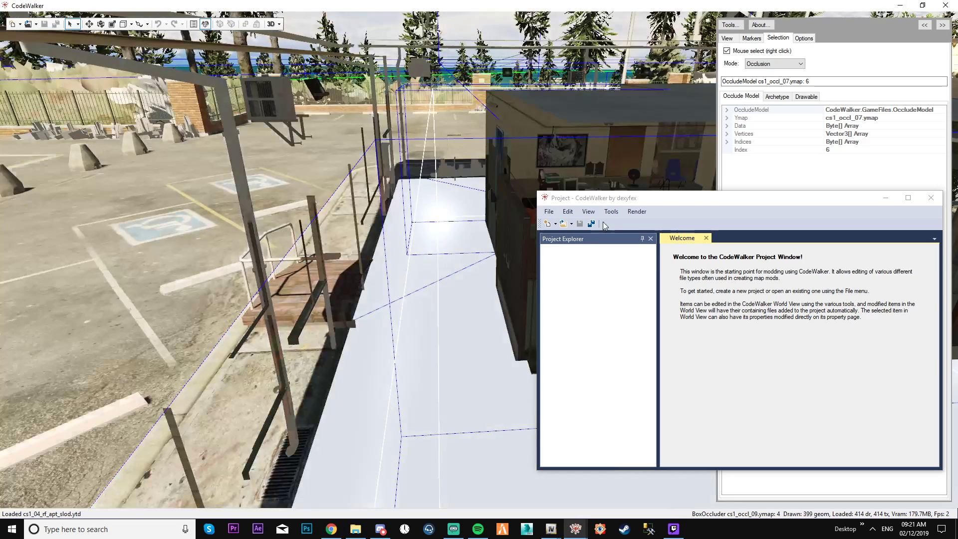
pyautogui.click(548, 212)
pyautogui.moveTo(569, 235)
pyautogui.click(654, 248)
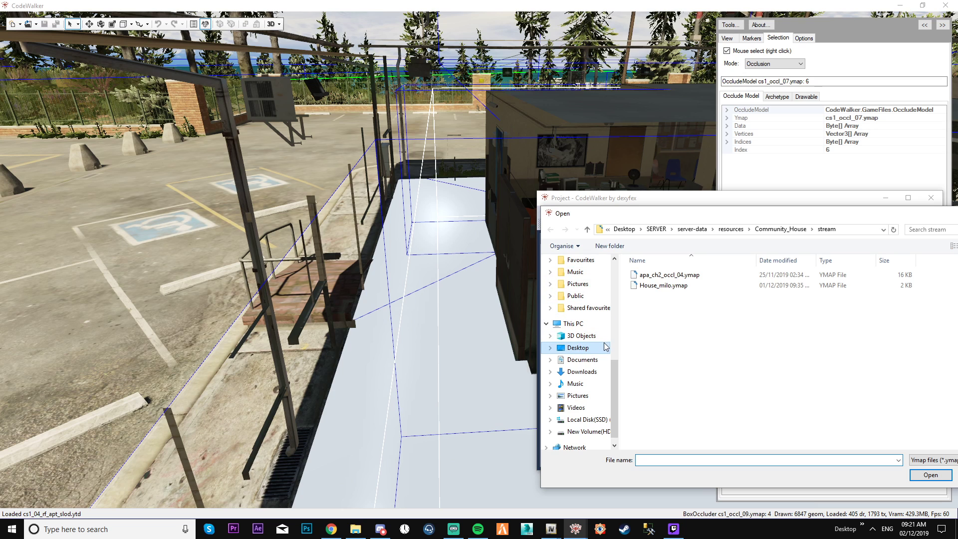
pyautogui.click(587, 348)
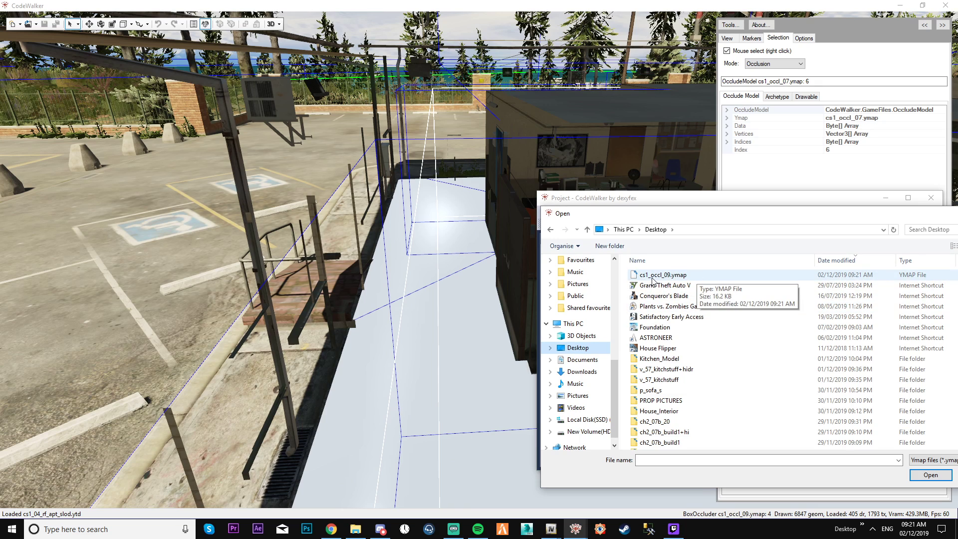
pyautogui.click(607, 274)
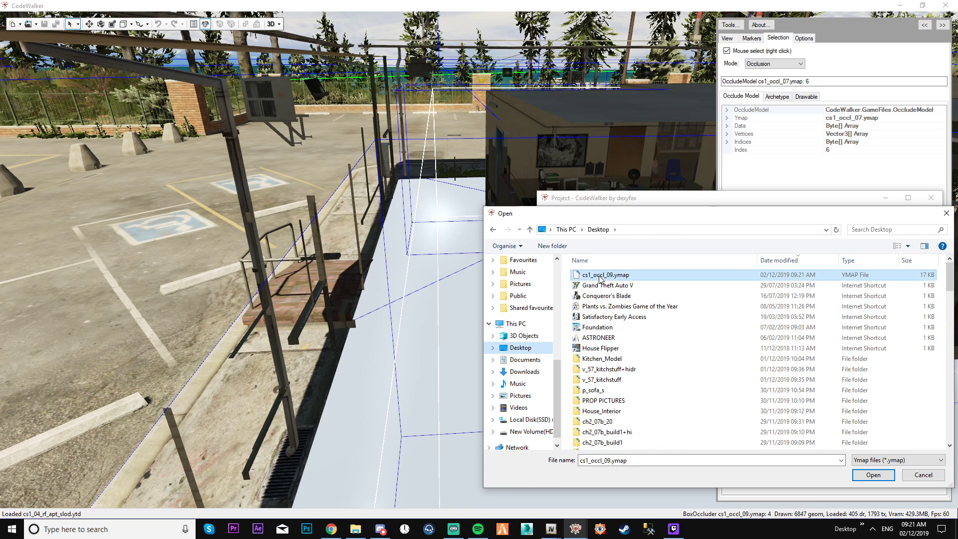
pyautogui.click(873, 474)
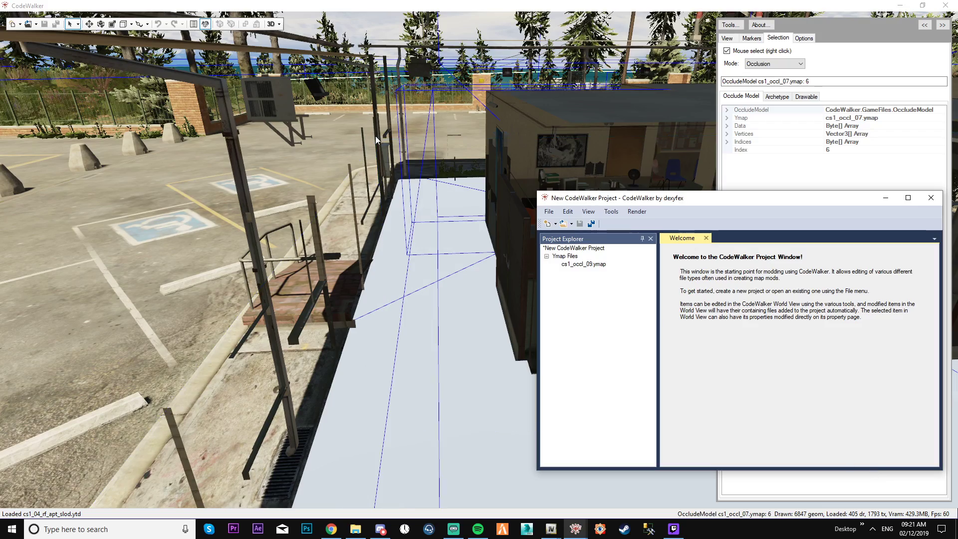
# Step: Examine the occlusion outlines around the police station with the edited ymap loaded
pyautogui.moveTo(364, 295)
pyautogui.mouseDown()
pyautogui.moveTo(373, 307)
pyautogui.moveTo(359, 293)
pyautogui.mouseUp()
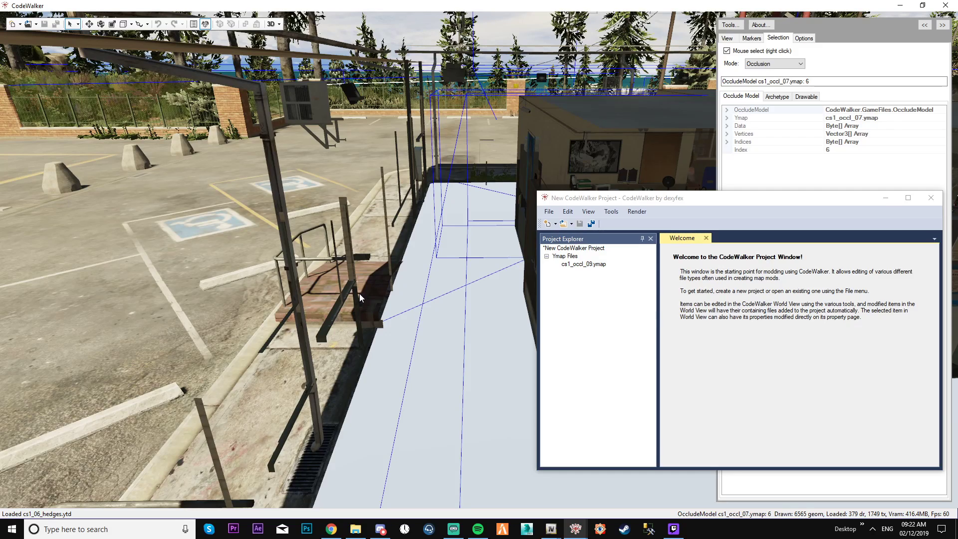
pyautogui.rightClick(359, 295)
pyautogui.moveTo(661, 198); pyautogui.dragTo(607, 182)
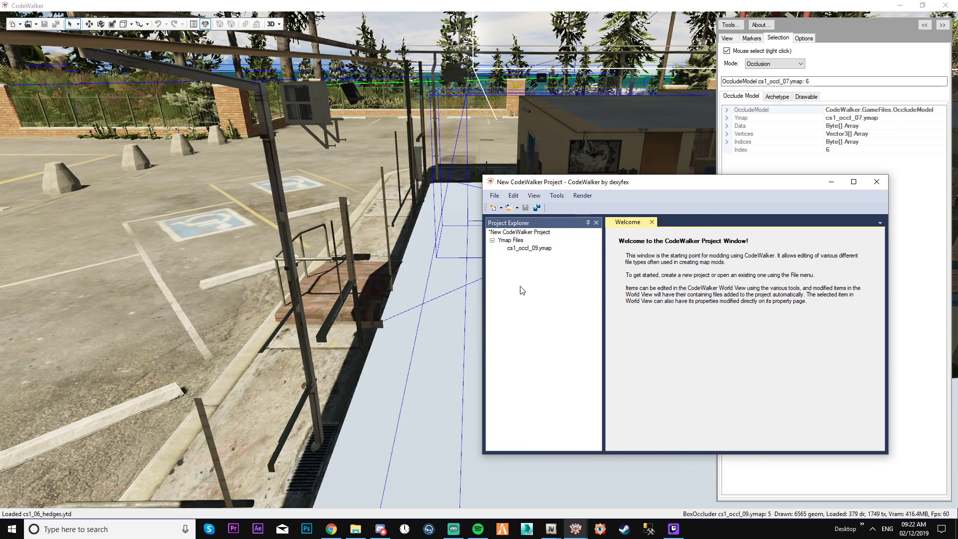
# Step: Switch to File Explorer, open the Community_House resource's stream folder and select apa_ch2_occl_04.ymap as an example
pyautogui.click(363, 529)
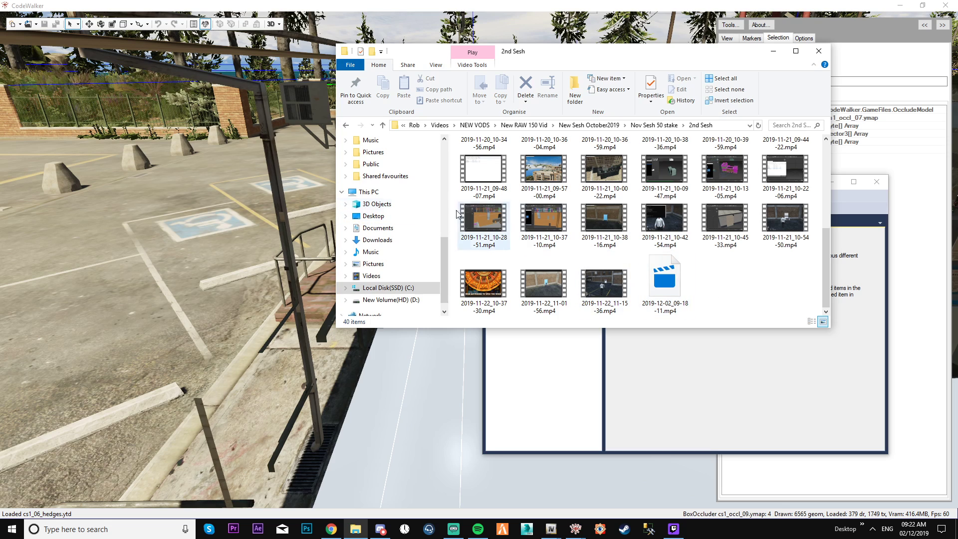
pyautogui.scroll(3, 384, 220)
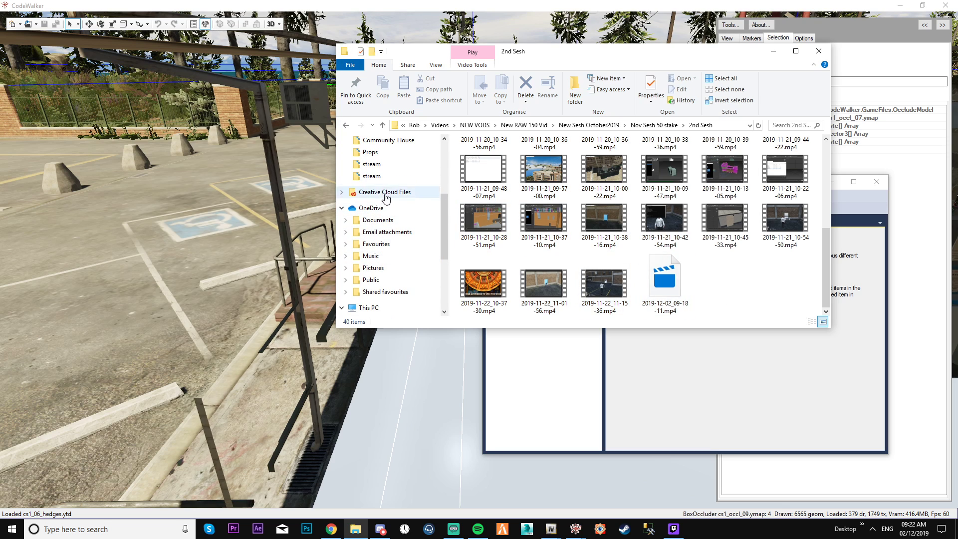
pyautogui.click(372, 165)
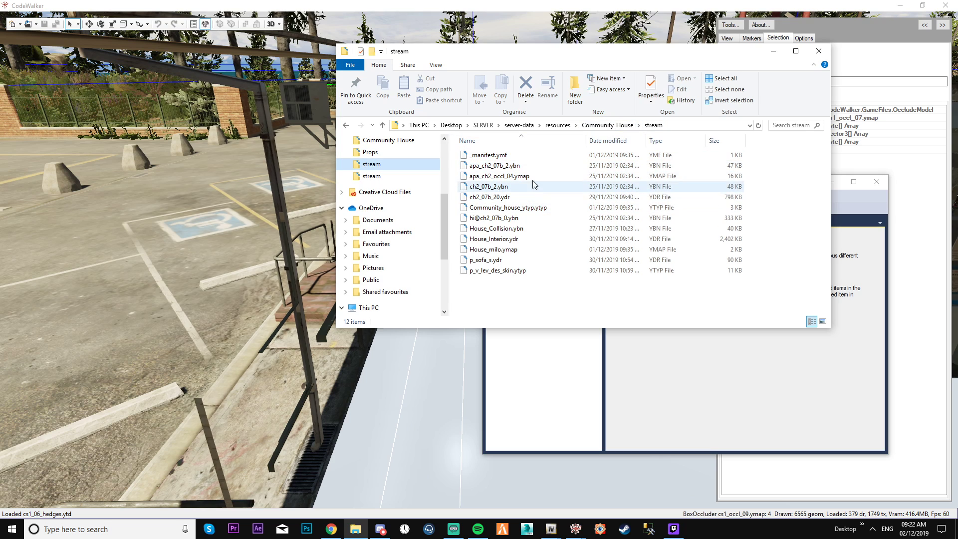
pyautogui.click(498, 176)
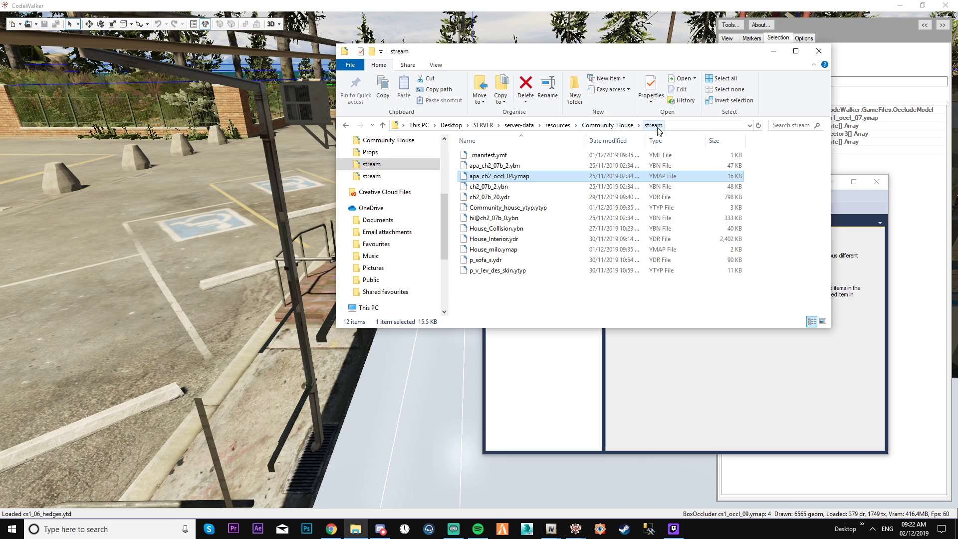